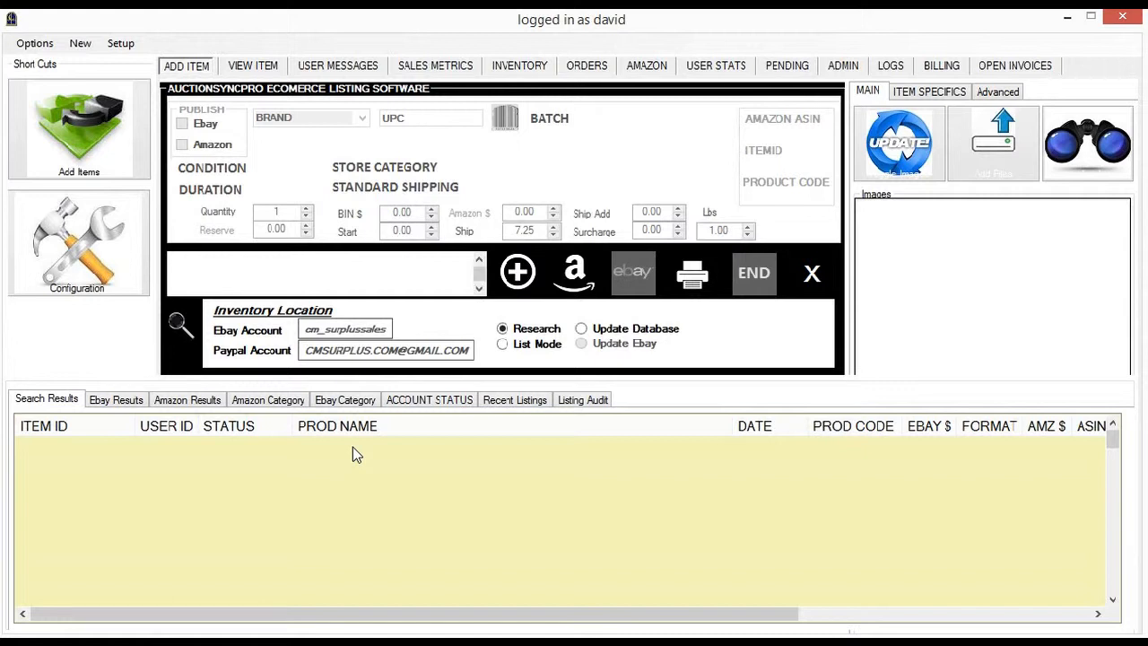
Switch to Update Database mode and mark the coolingmist water injection pump listing for publishing on Amazon.
left_click(640, 329)
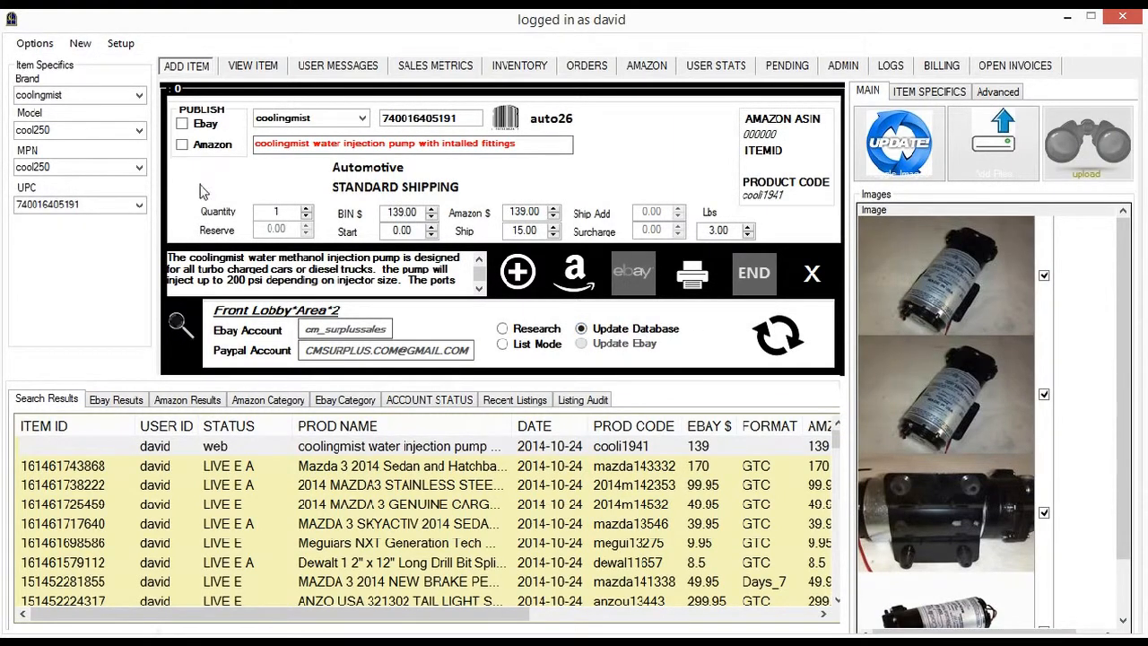
left_click(183, 146)
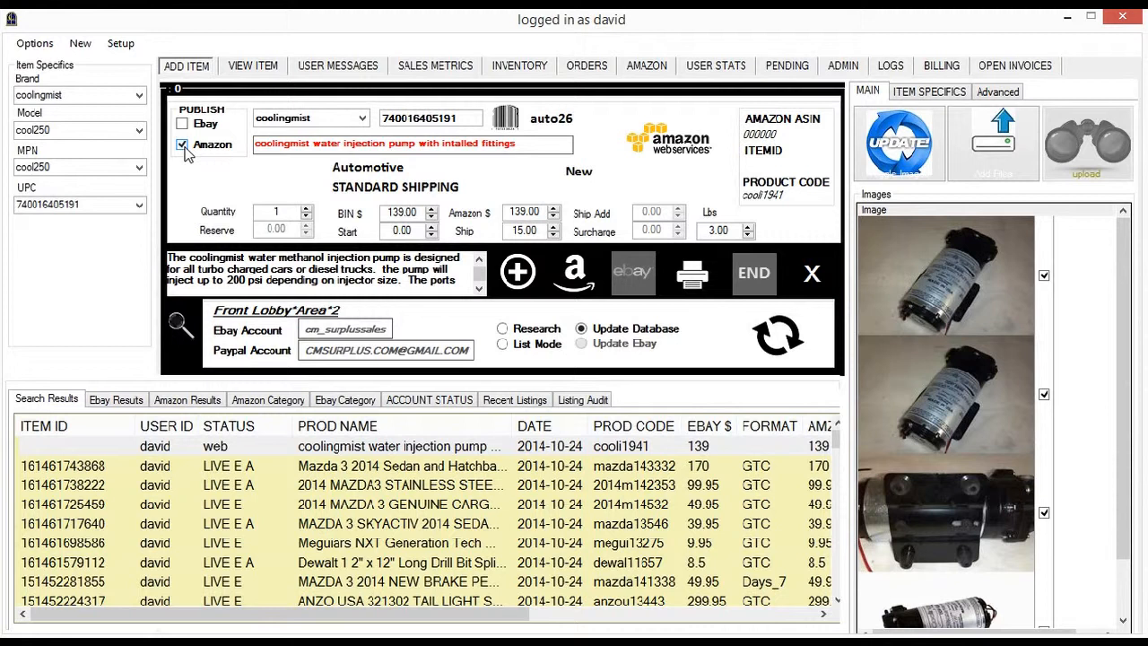
Open the Amazon category list for the pump and filter it by "turbo parts".
left_click(679, 155)
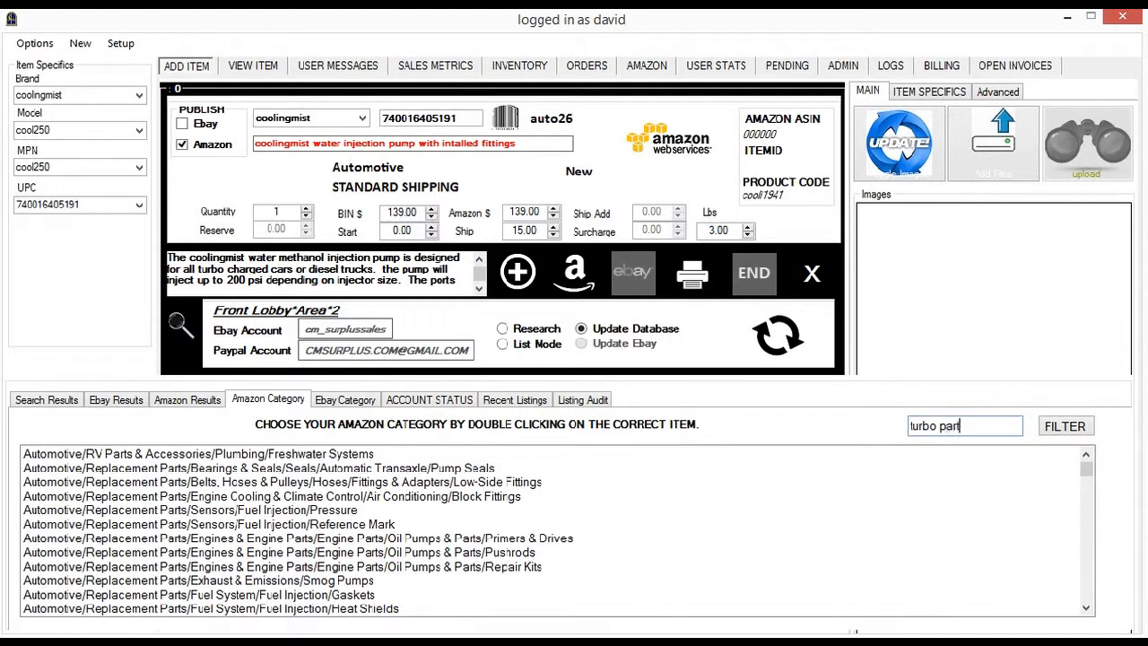
type("s")
left_click(1054, 431)
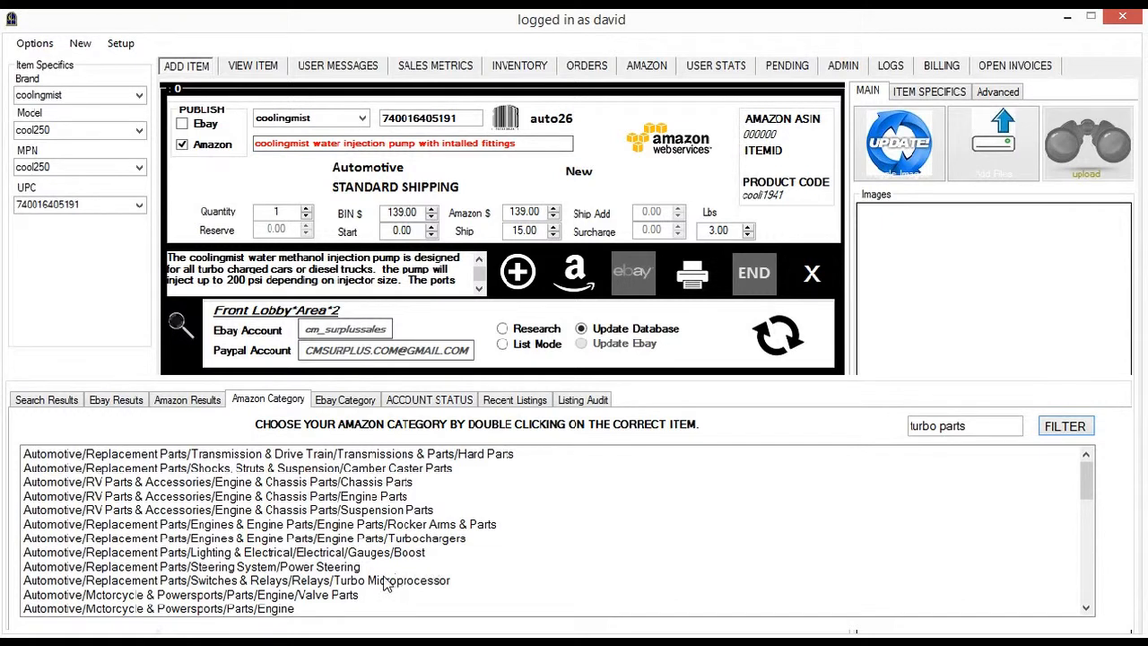
Filter the Amazon categories by "turbocharger" and assign the Turbocharger & Supercharger Parts/Intercoolers category.
left_click(973, 425)
left_click_drag(973, 425, 937, 425)
type("charger")
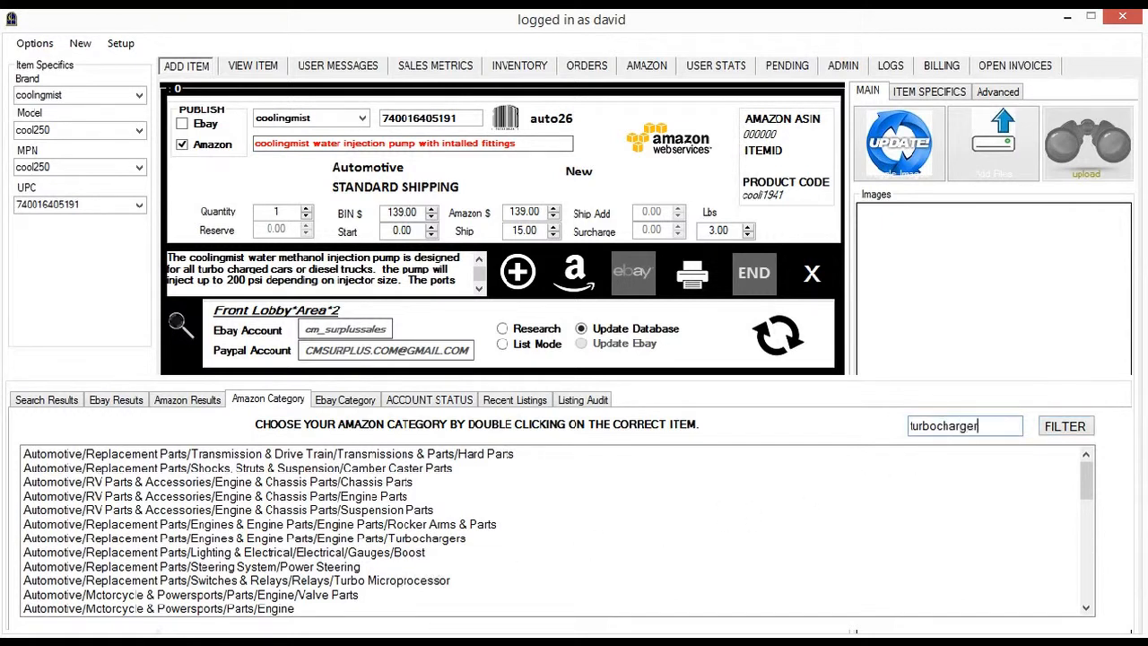
left_click(1056, 429)
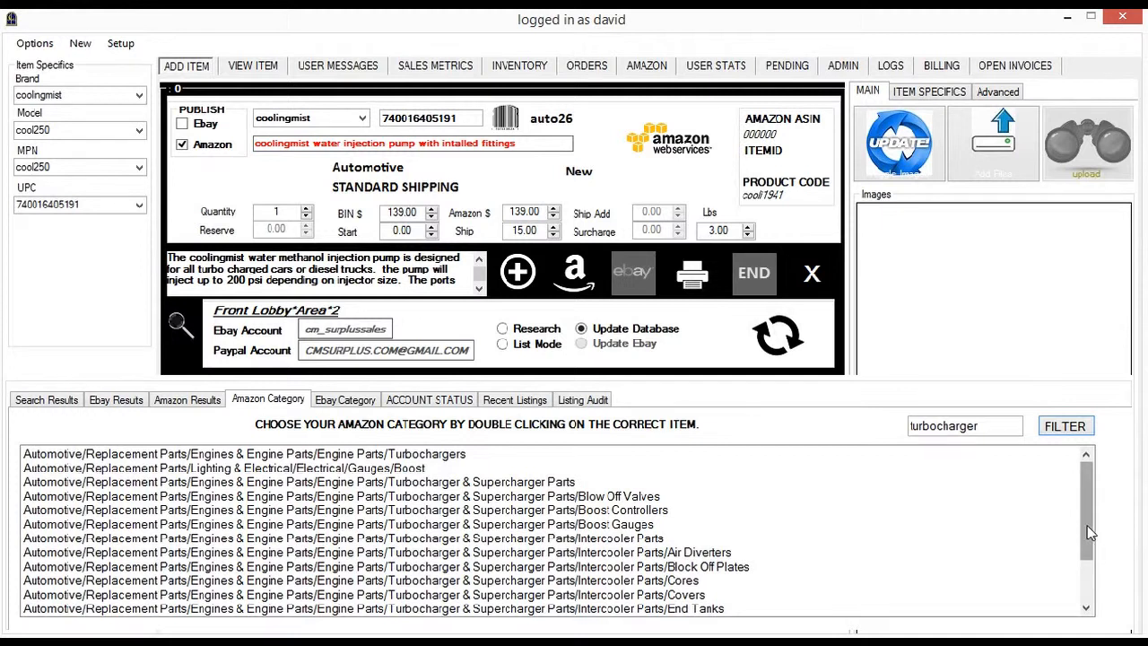
left_click_drag(1085, 542, 1083, 588)
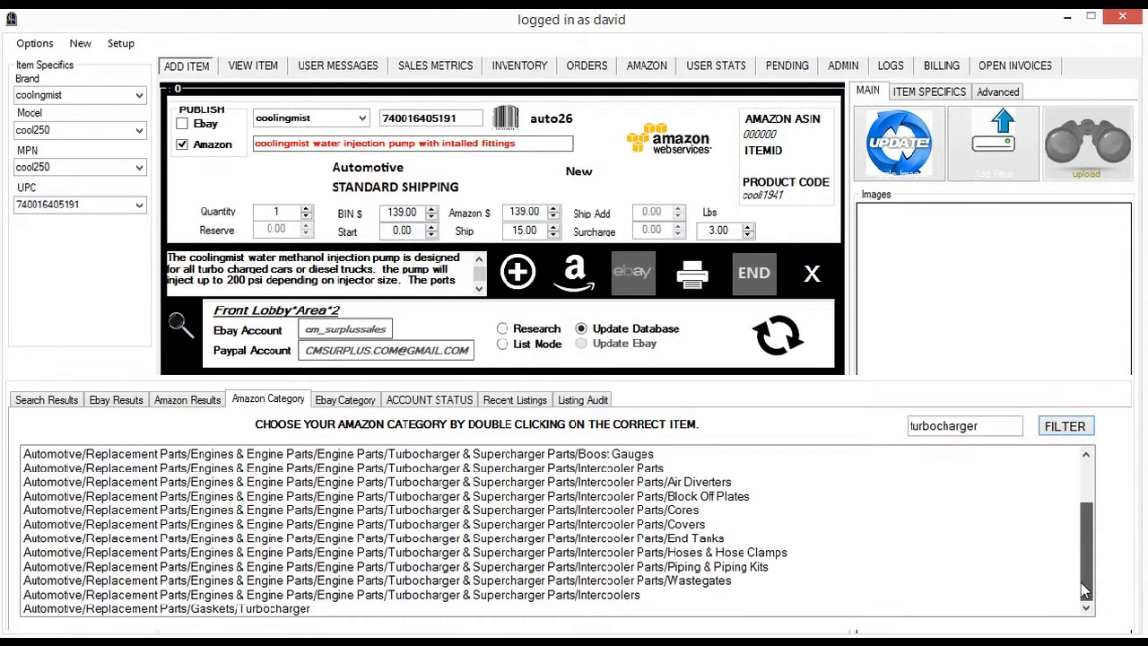
double_click(615, 594)
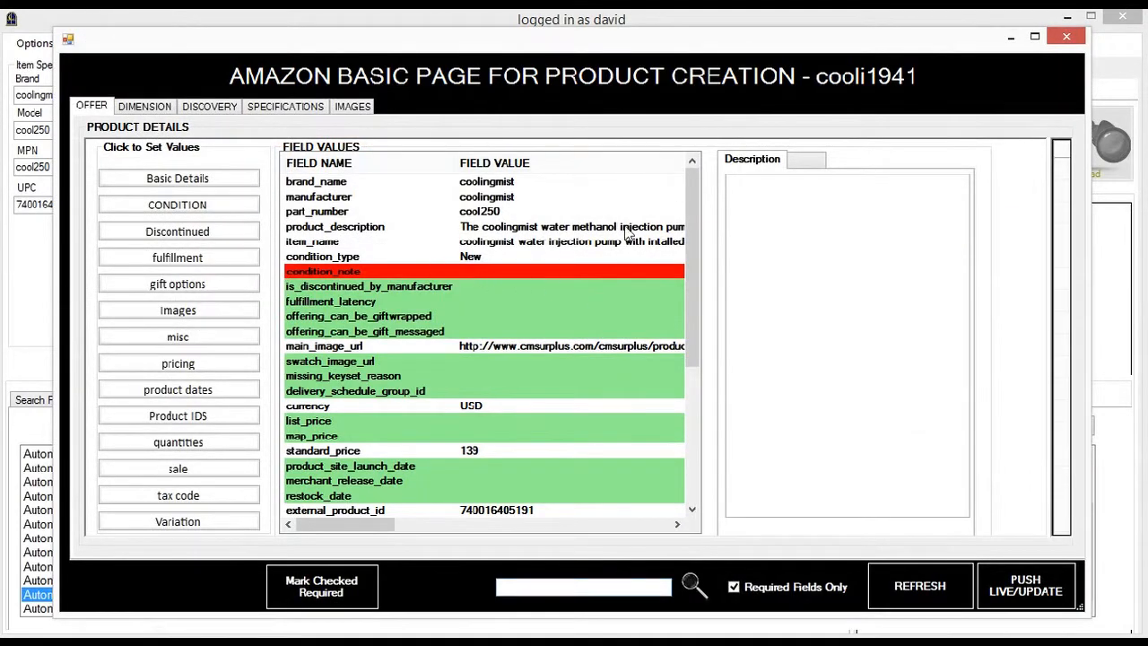
Examine the descriptions of the gift message, missing keyset reason and list price offer fields and of the display diameter dimension field.
left_click(369, 332)
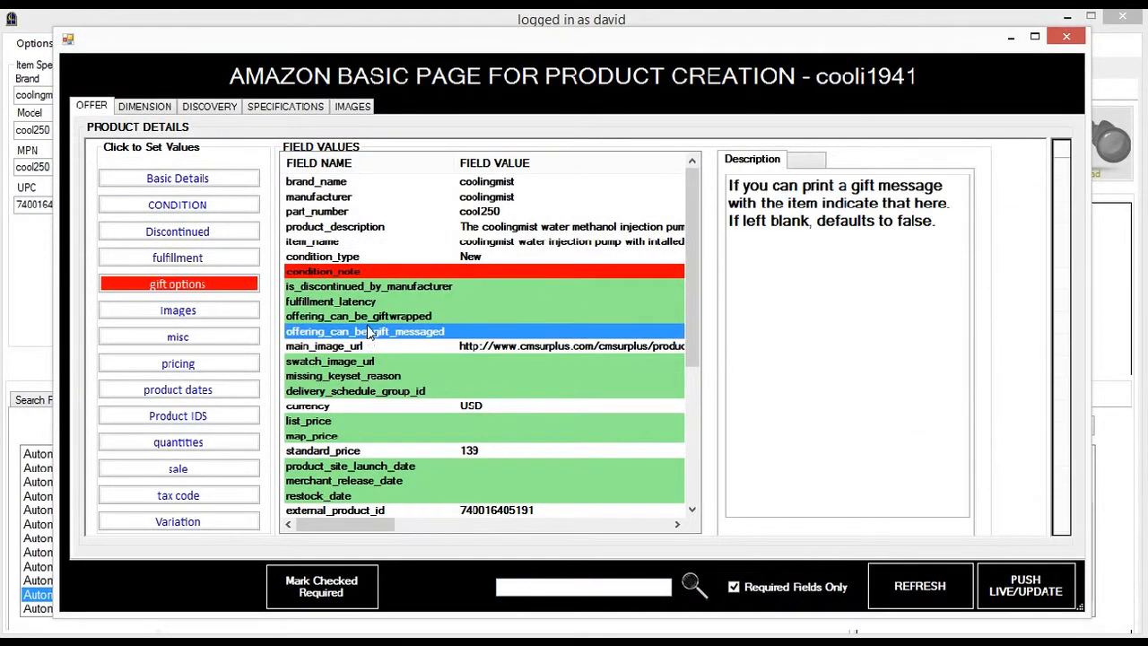
left_click(360, 380)
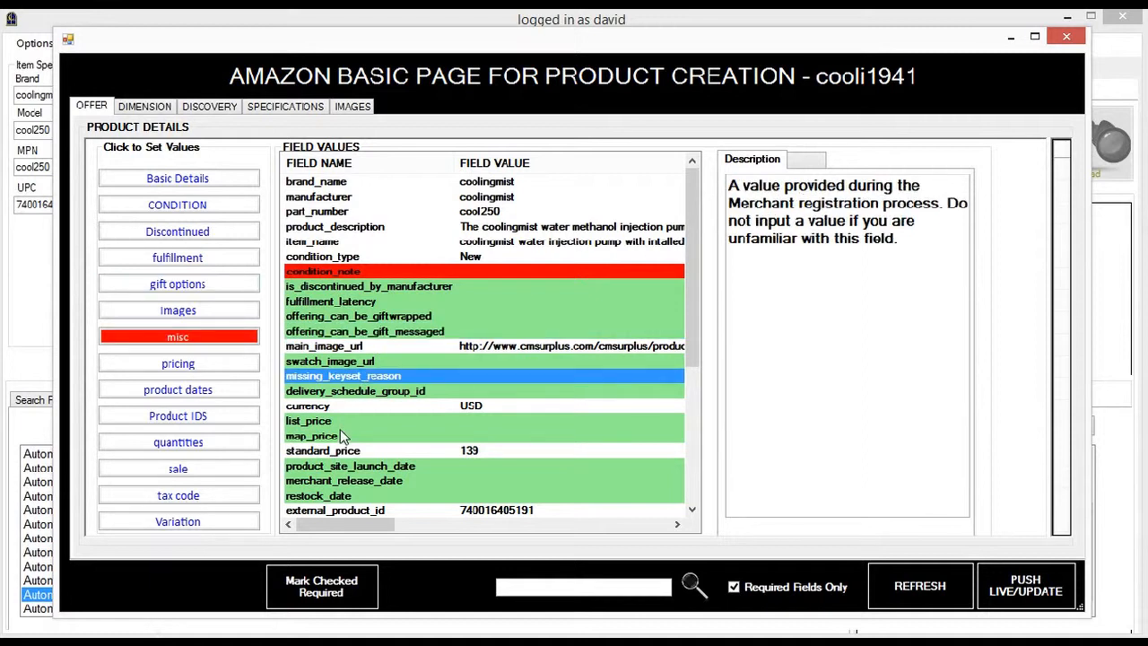
left_click(339, 421)
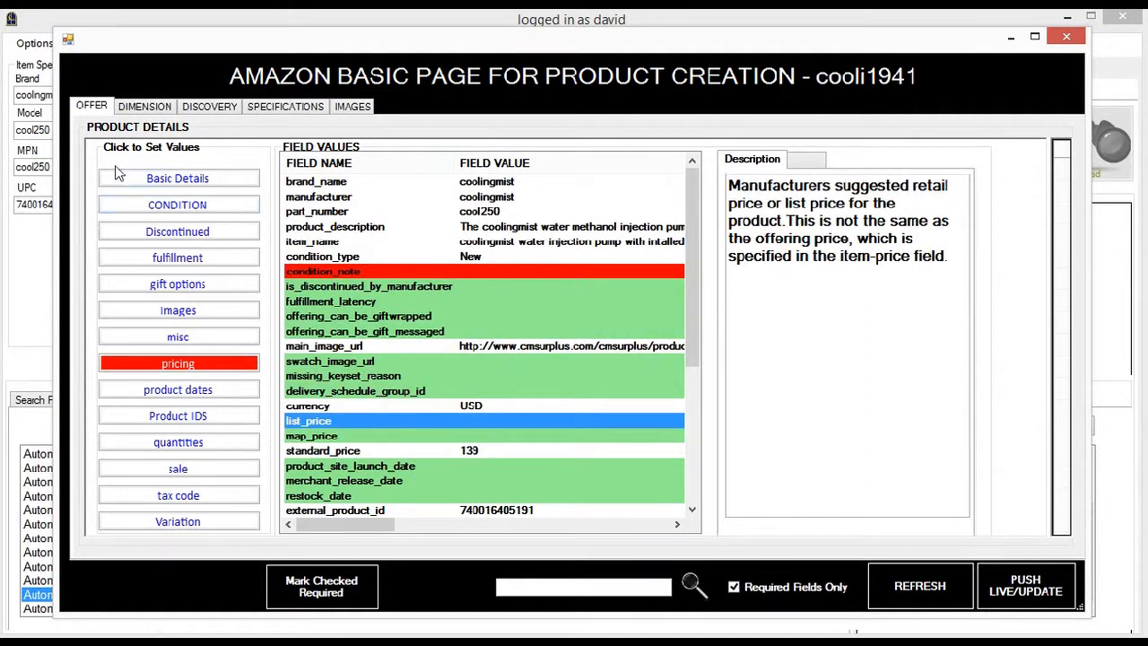
left_click(144, 109)
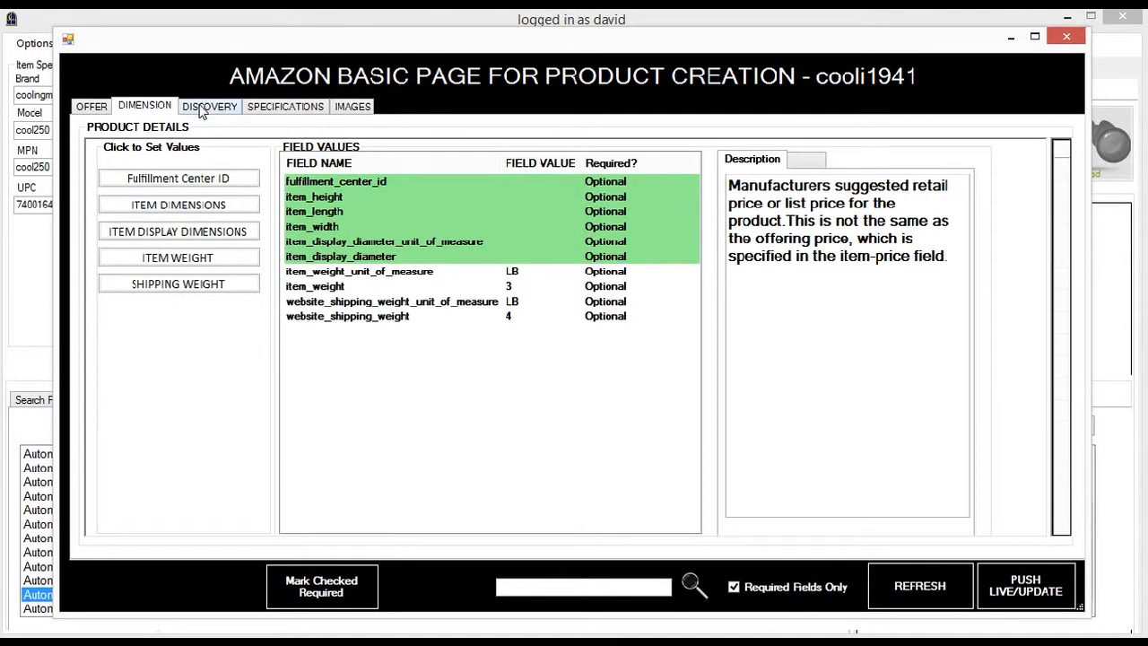
left_click(327, 258)
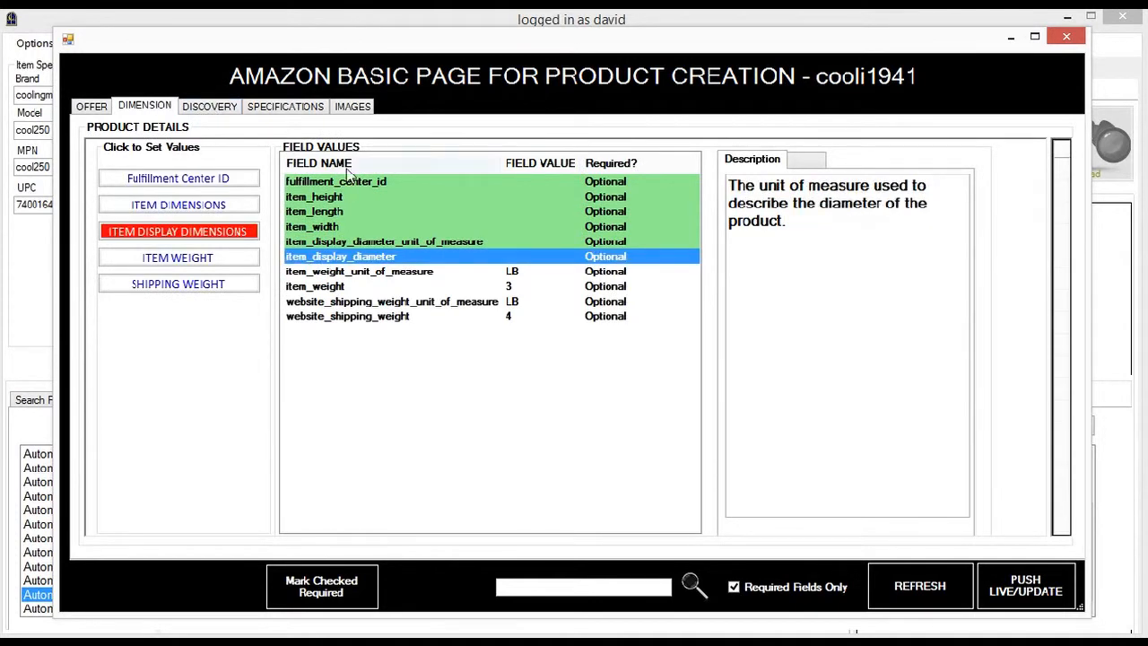
Review the discovery fields, reading the descriptions of the specific uses, thesaurus attribute and platinum keywords.
left_click(222, 111)
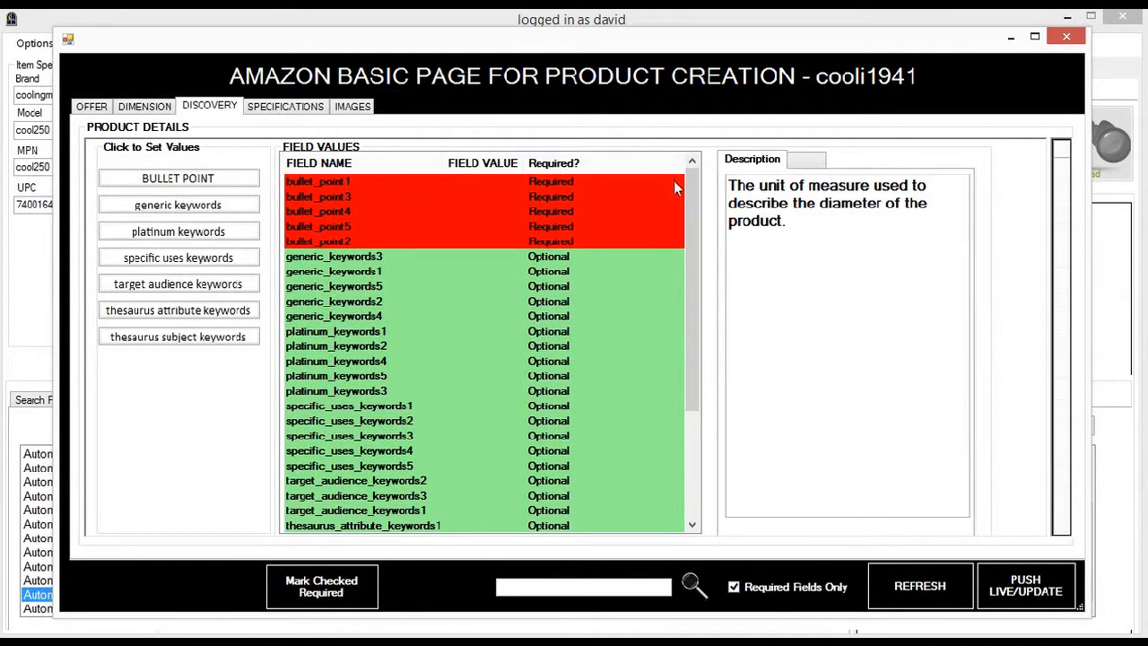
left_click_drag(693, 296, 693, 399)
left_click(540, 316)
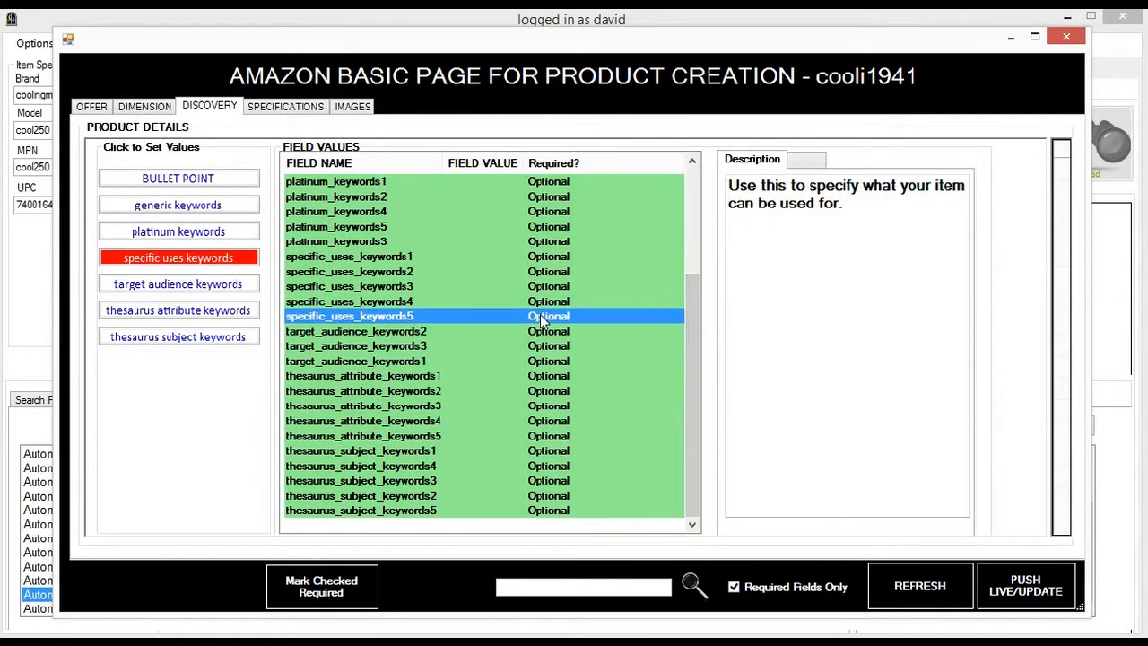
left_click(429, 421)
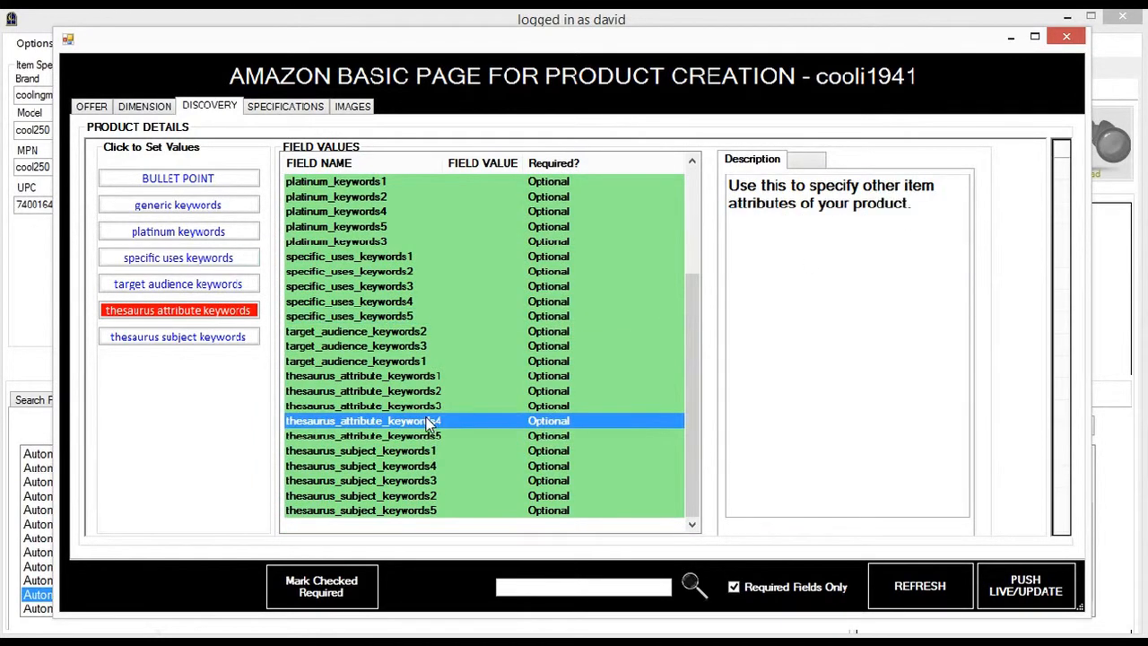
left_click(391, 212)
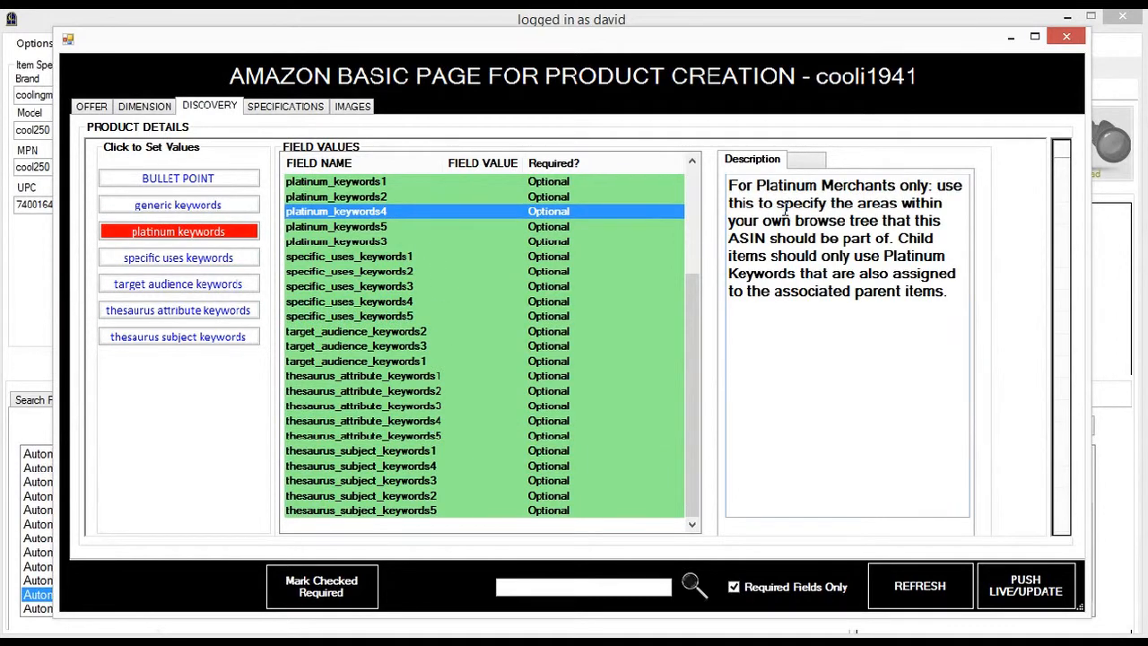
left_click(444, 254)
left_click(325, 226)
Review the pump's specification fields and its web images.
left_click(301, 108)
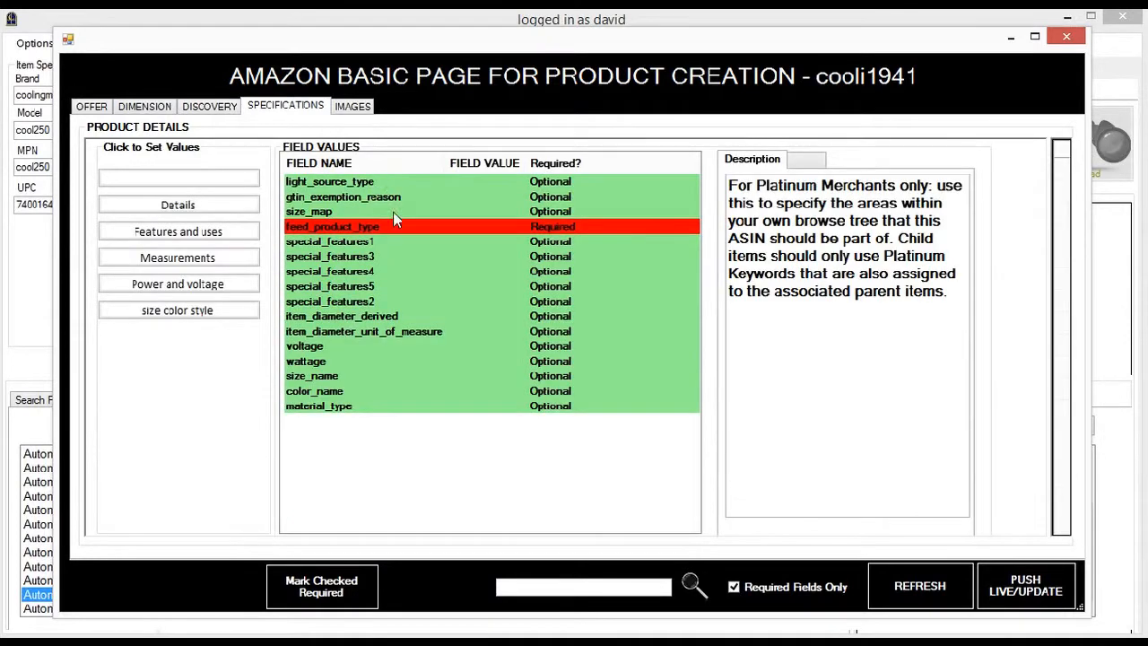
left_click(360, 108)
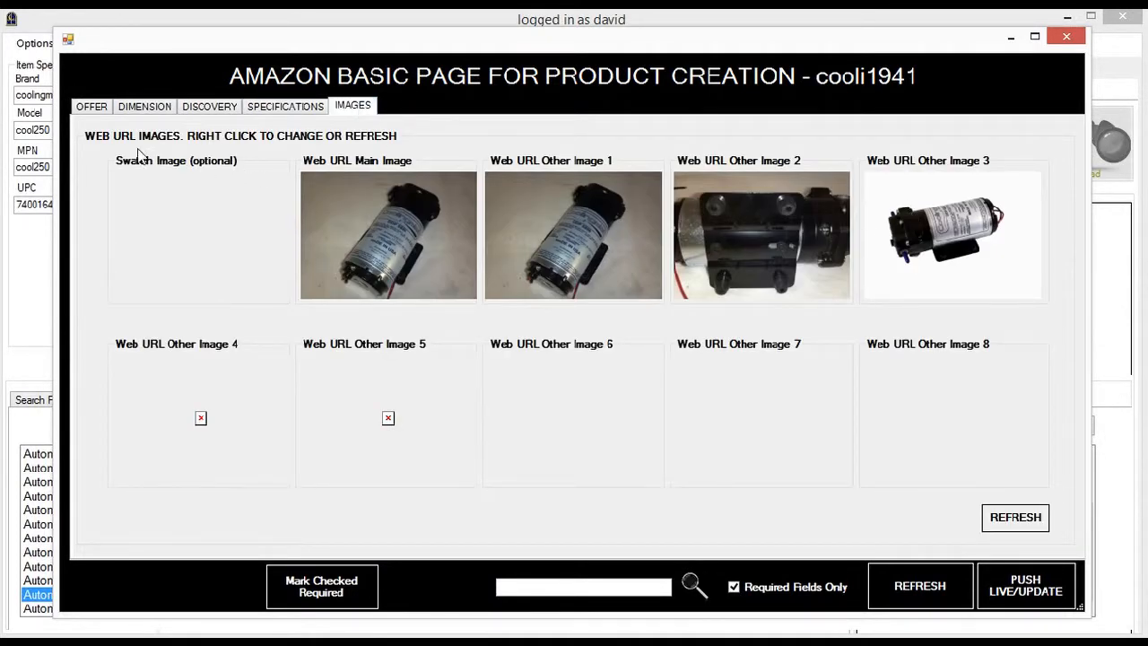
Return to the offer details and expand the editable grid of required product fields across the page.
left_click(105, 110)
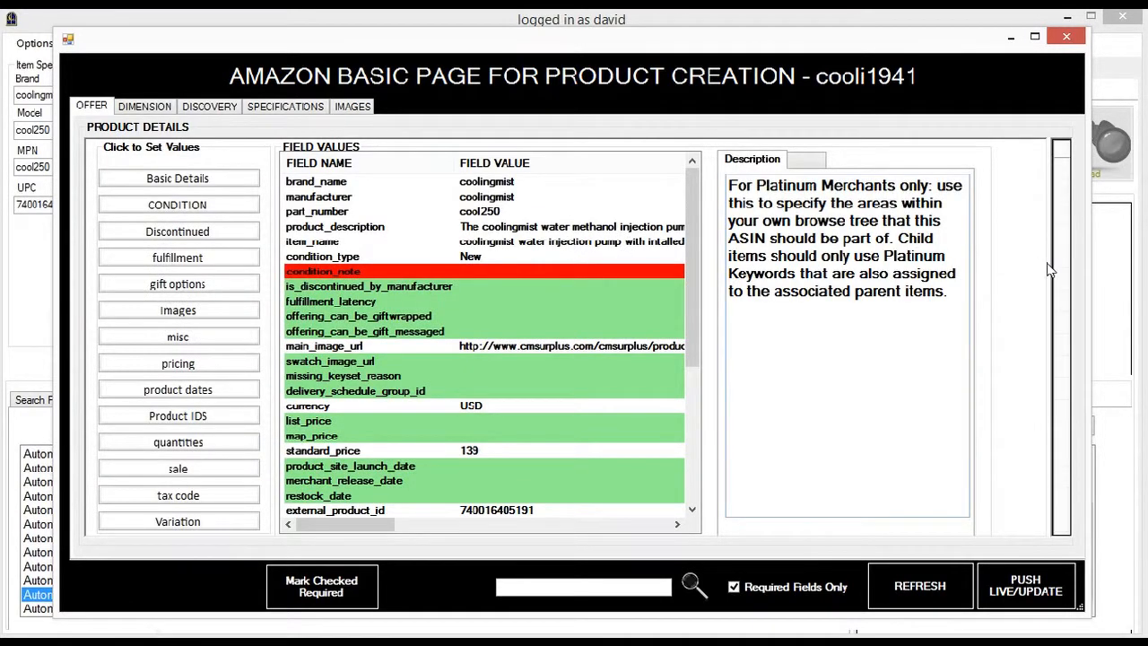
left_click_drag(1050, 262, 27, 253)
left_click_drag(1072, 258, 1062, 200)
left_click(558, 151)
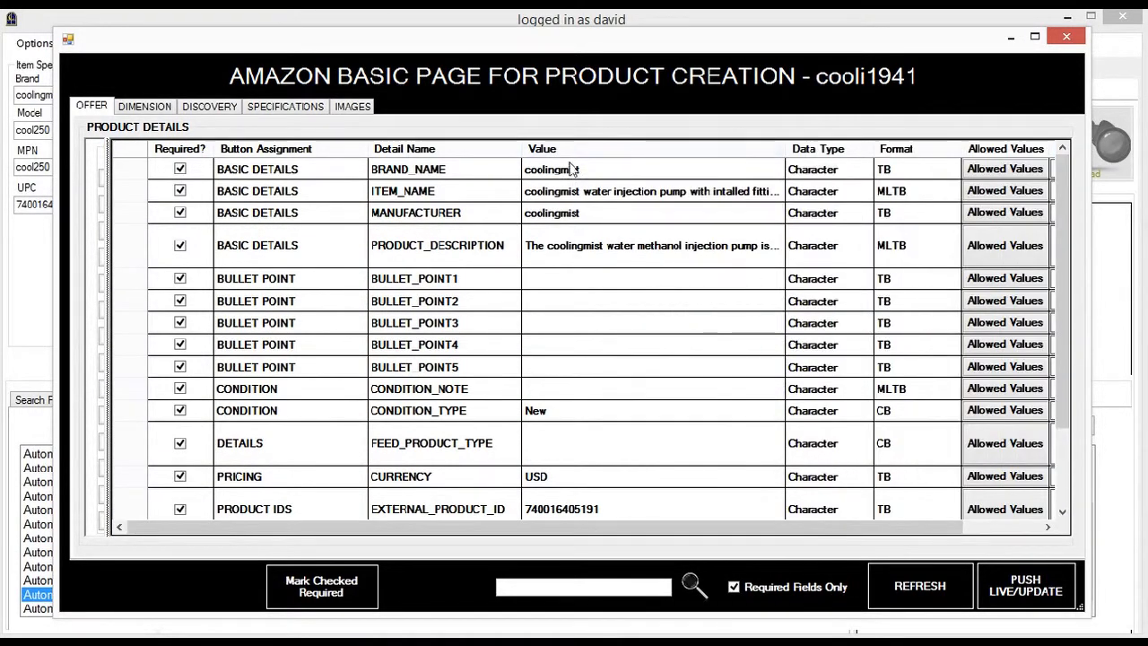
Correct the ITEM_NAME value to "coolingmist water injection pump with installed fittings".
left_click(640, 193)
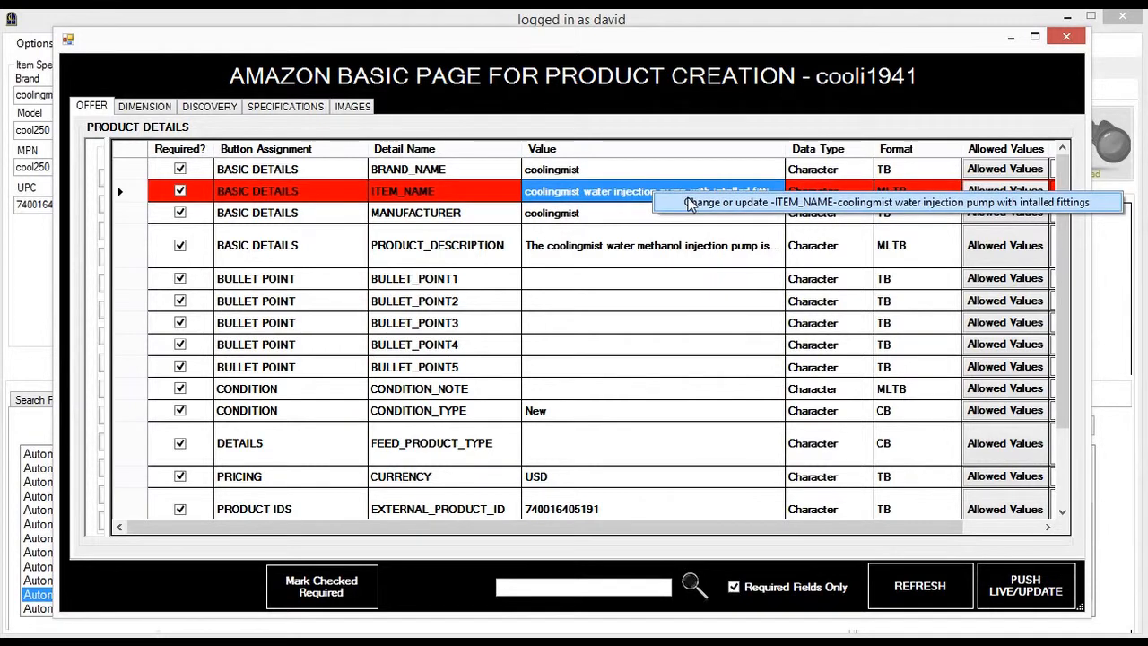
left_click(690, 204)
left_click_drag(541, 265, 508, 265)
type("instal")
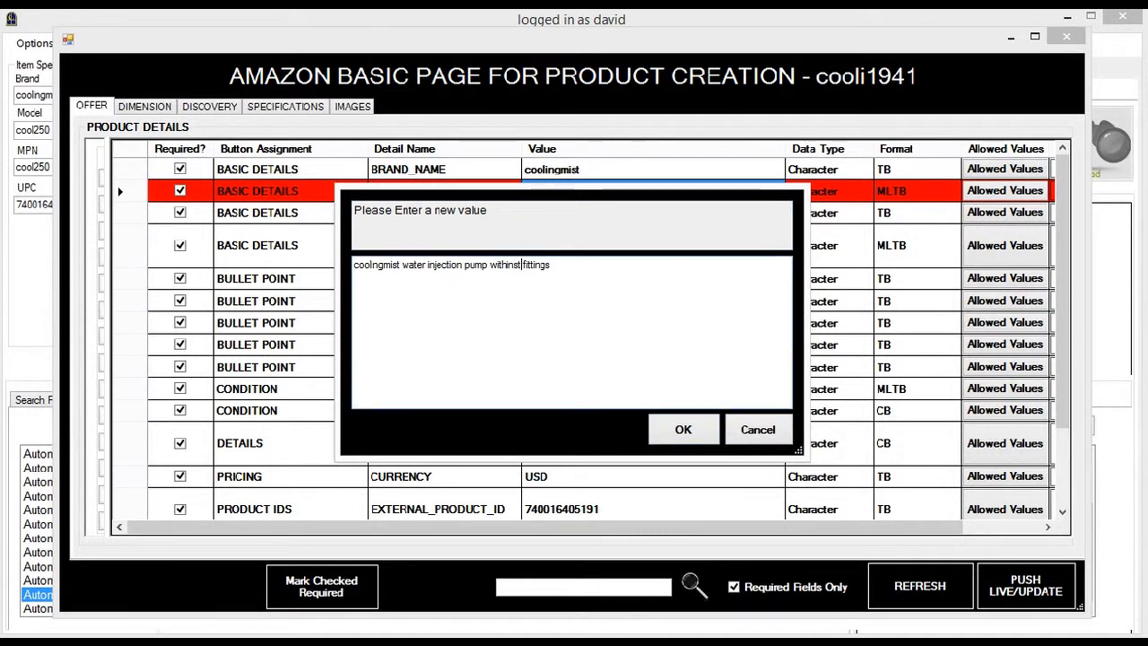
key("BackSpace")
key("BackSpace")
key("BackSpace")
key("BackSpace")
key("BackSpace")
key("BackSpace")
type("installed")
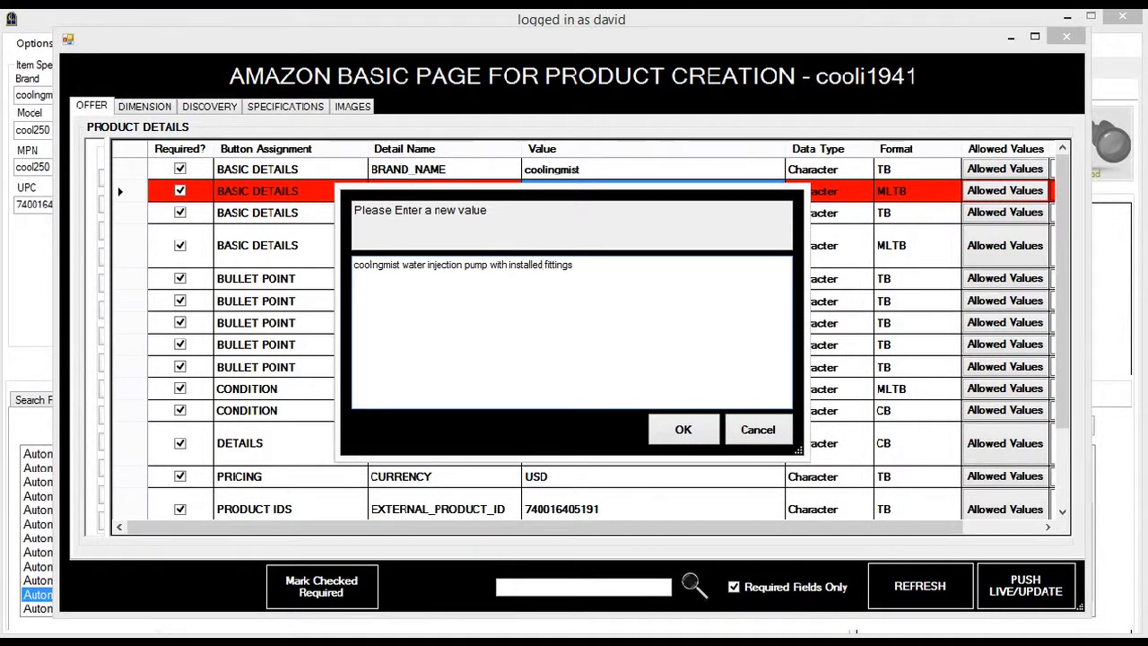
left_click(683, 430)
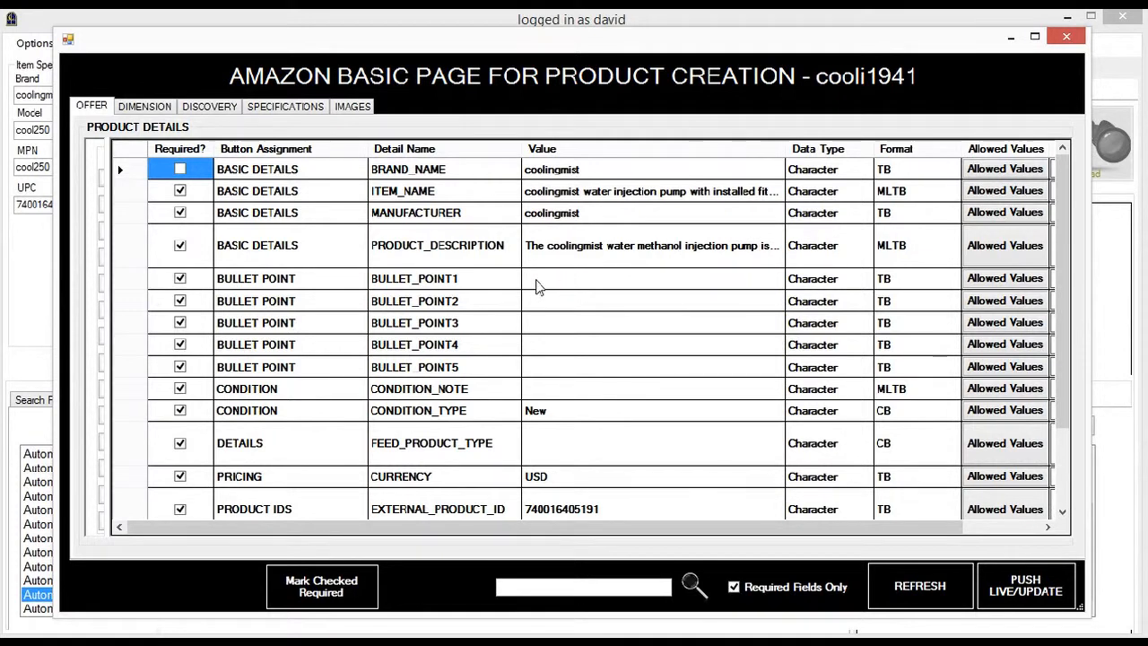
Set BULLET_POINT1 to "built in 1/4" ports".
left_click(583, 286)
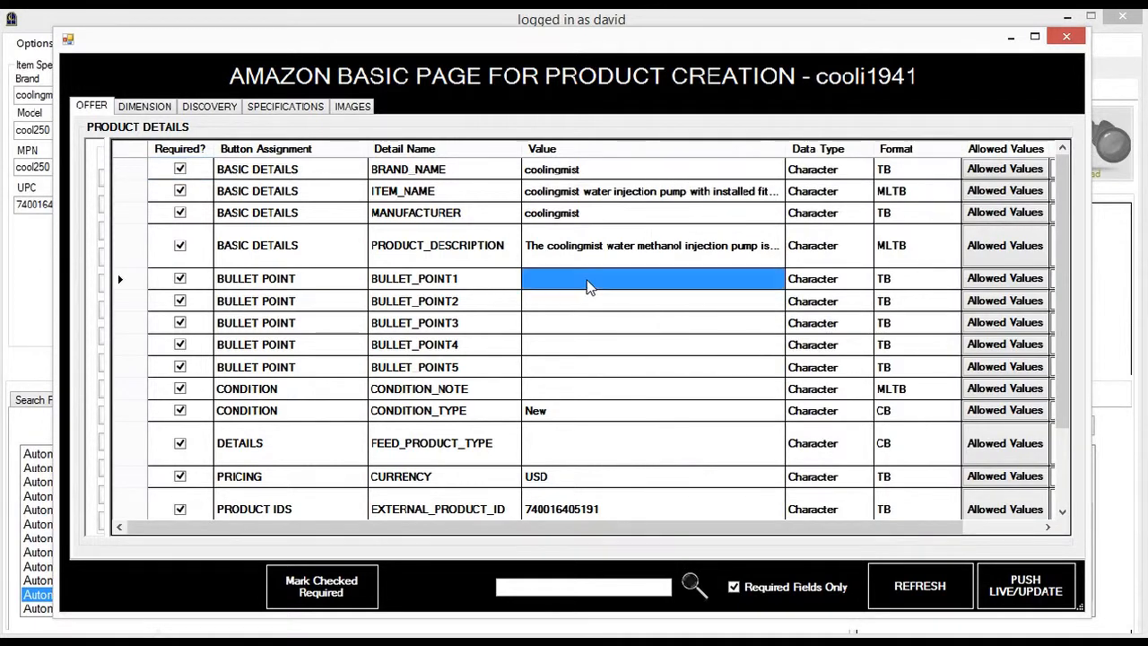
left_click(621, 288)
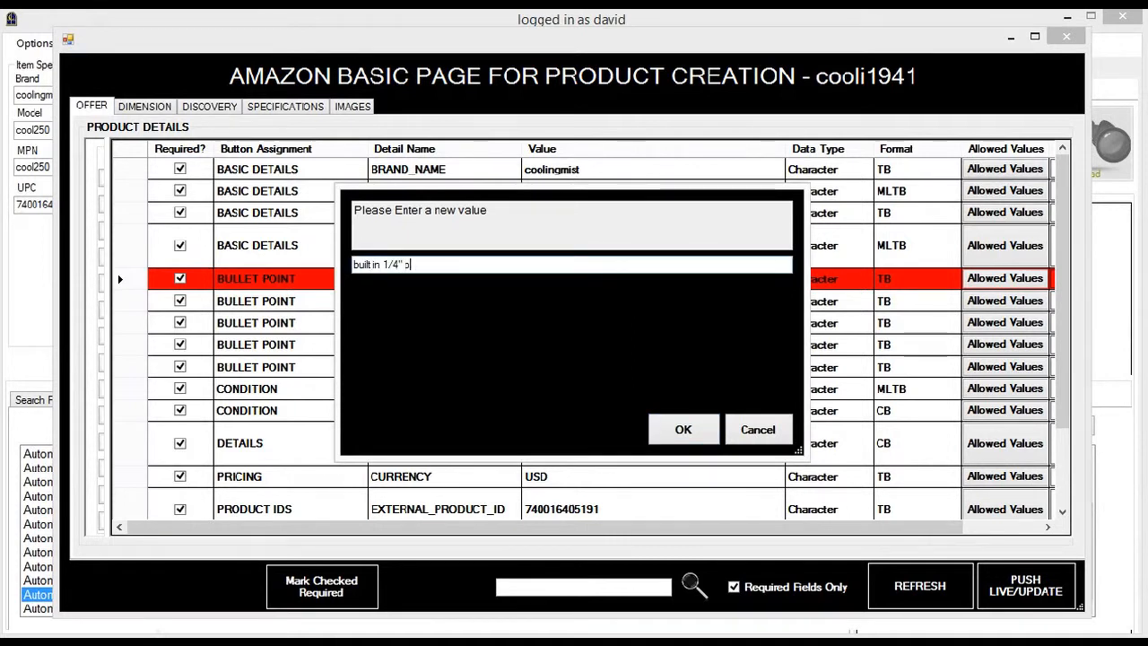
left_click(686, 428)
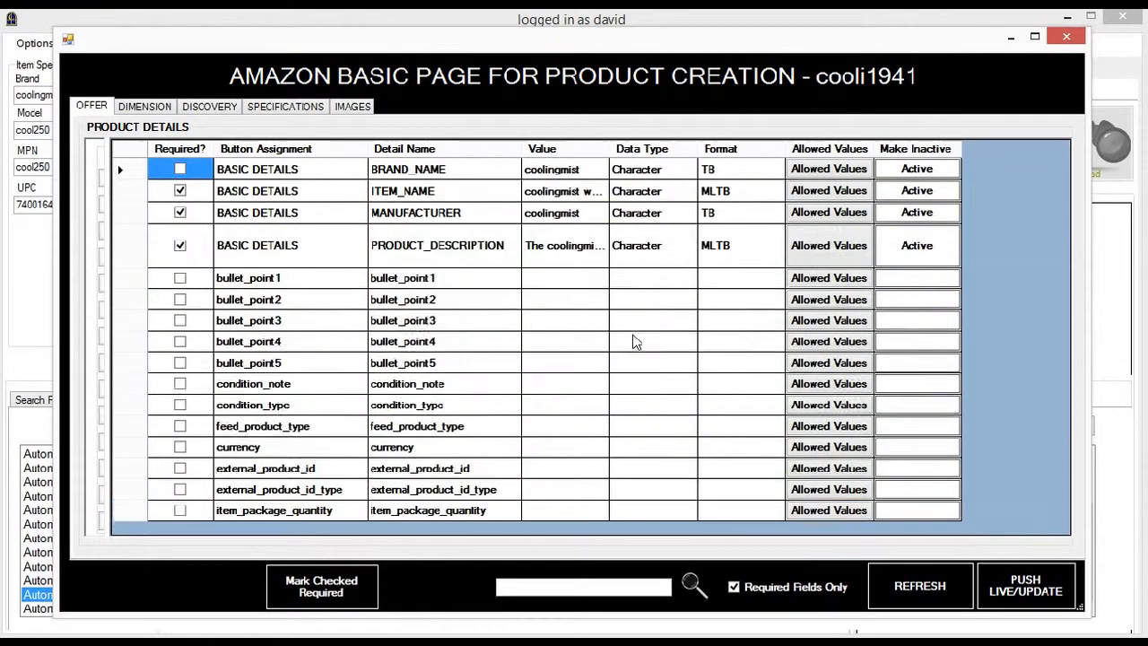
Set BULLET_POINT2 to "up to 200 psi".
left_click(556, 303)
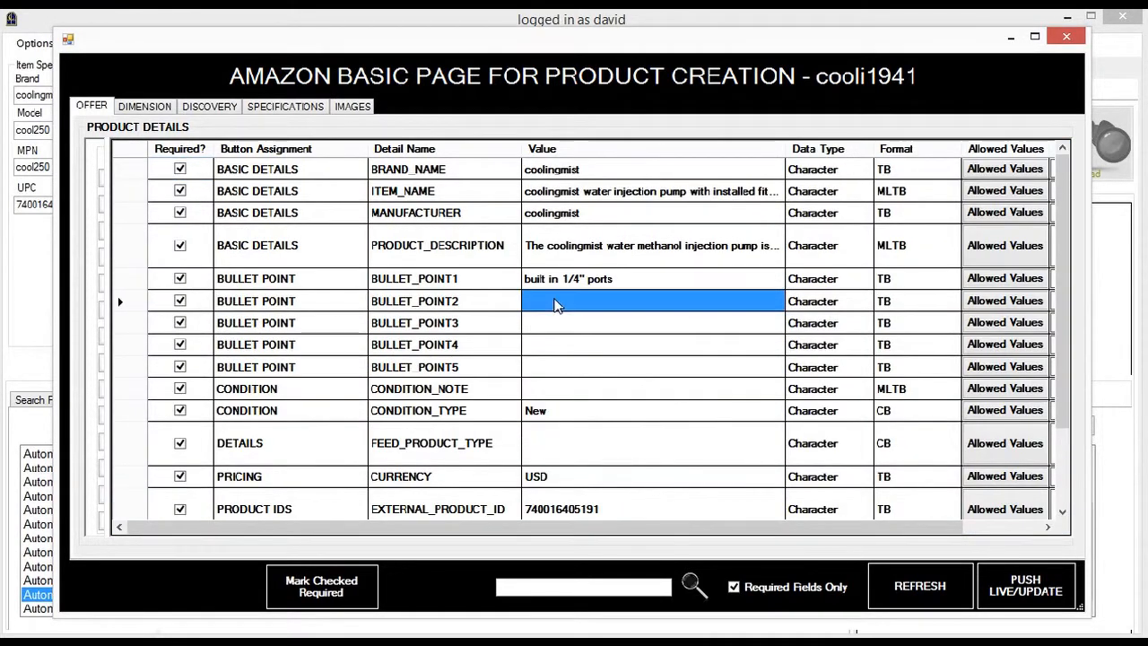
left_click(594, 311)
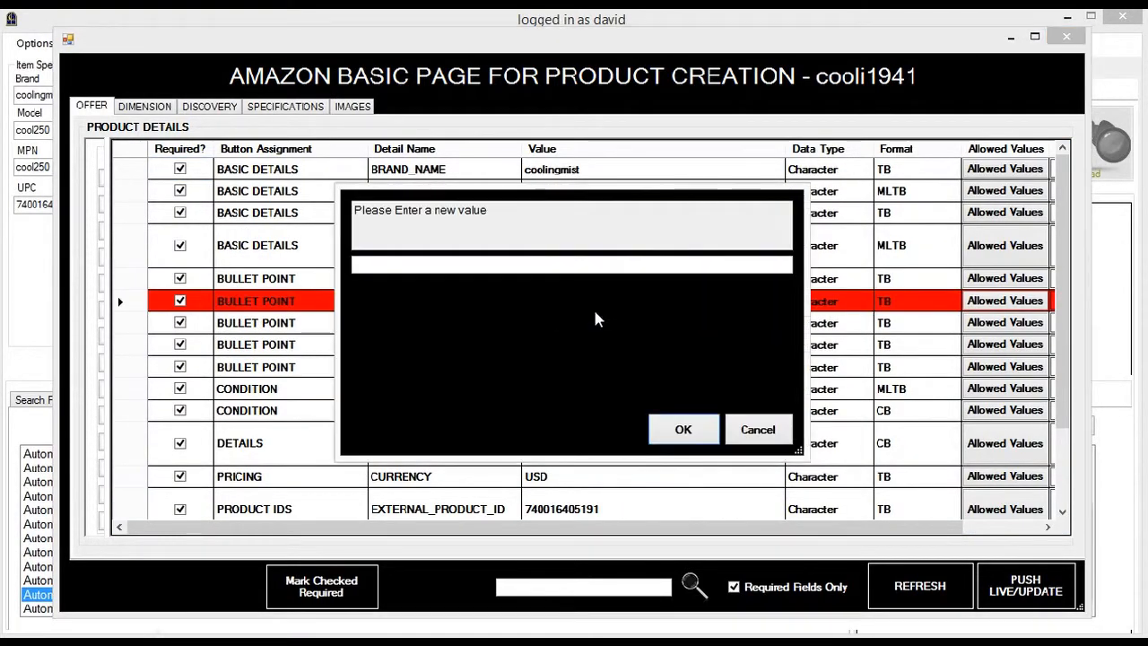
left_click(577, 264)
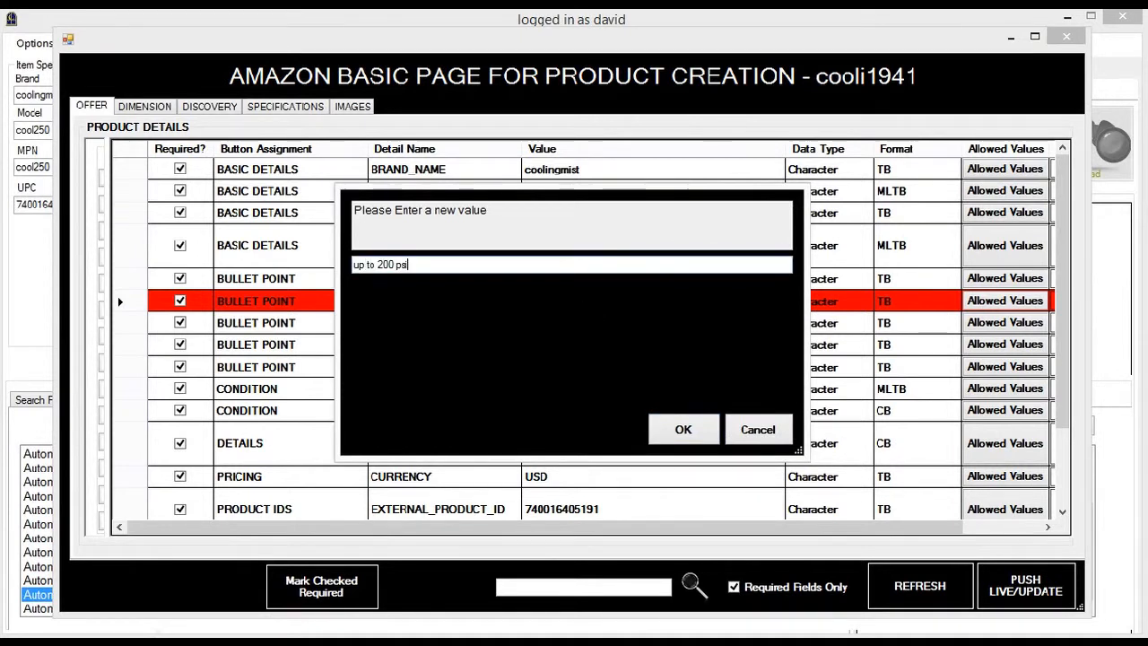
type("up to 200 psi")
left_click(679, 430)
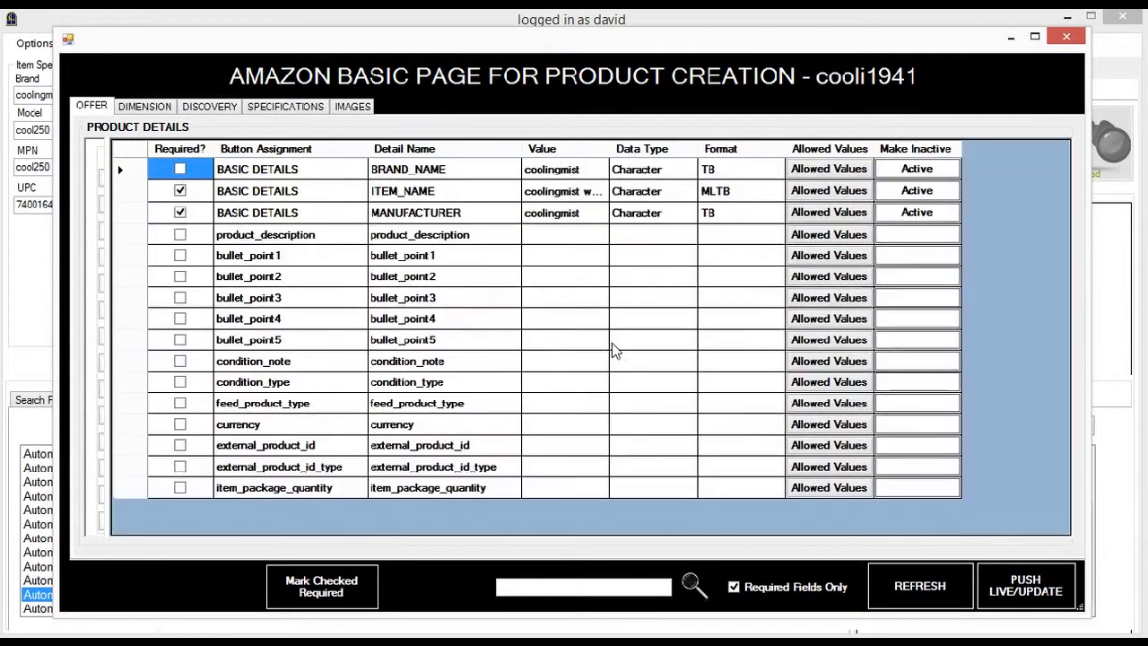
Set BULLET_POINT3 to "works with most systems on the market".
right_click(577, 327)
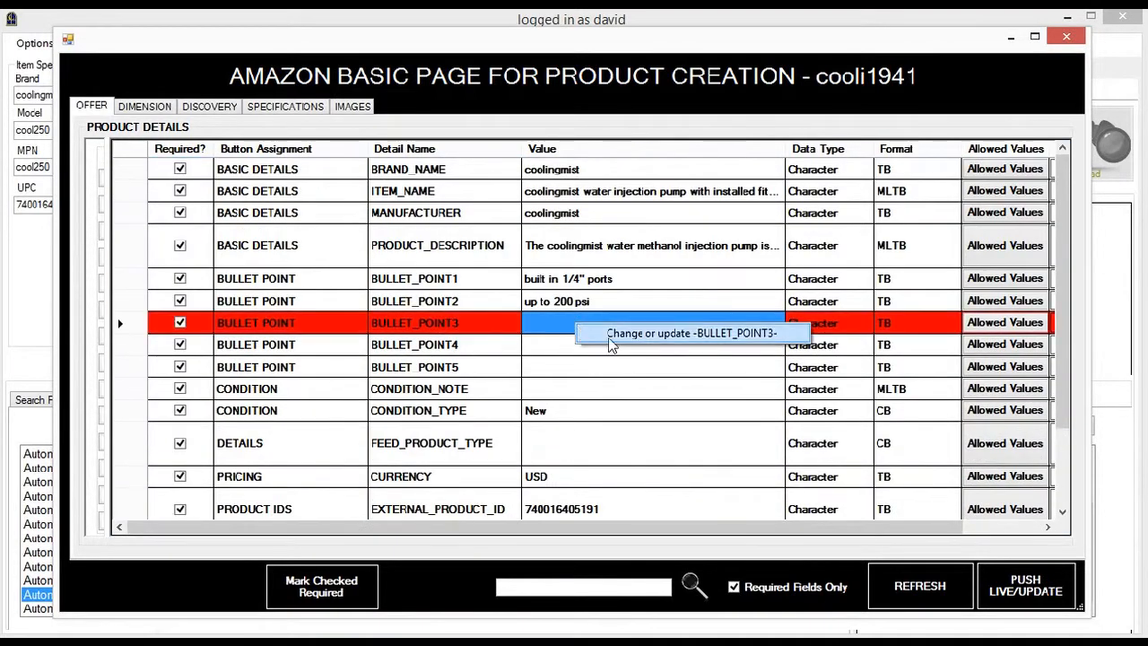
left_click(606, 335)
left_click(559, 265)
type("works with most systems on the ma")
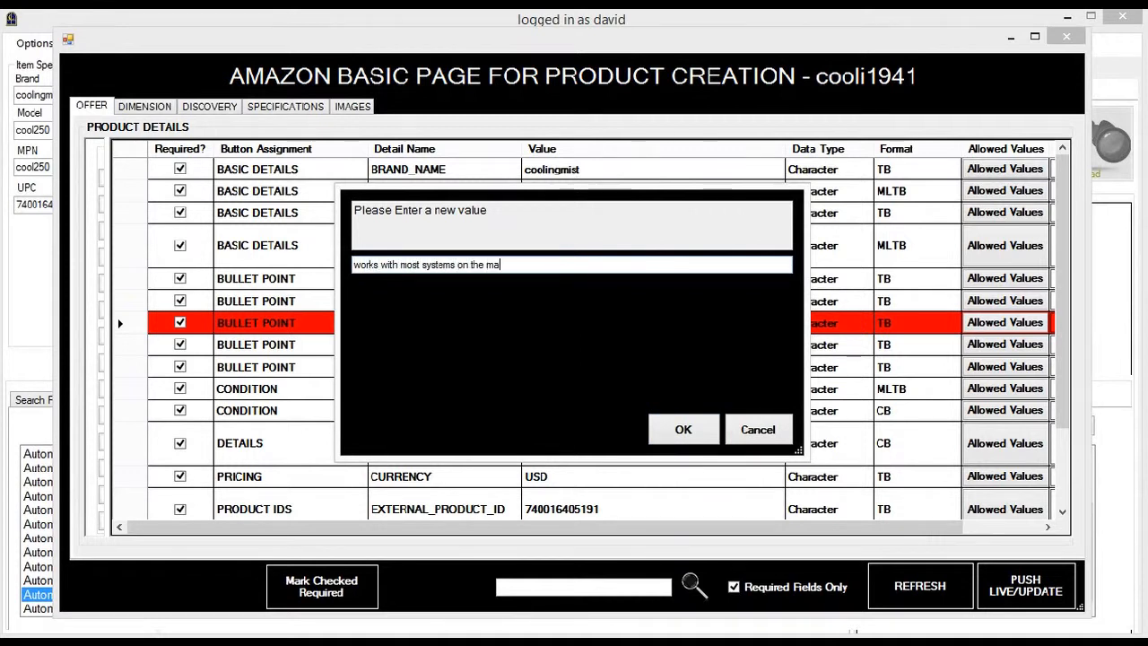
type("rket")
left_click(683, 430)
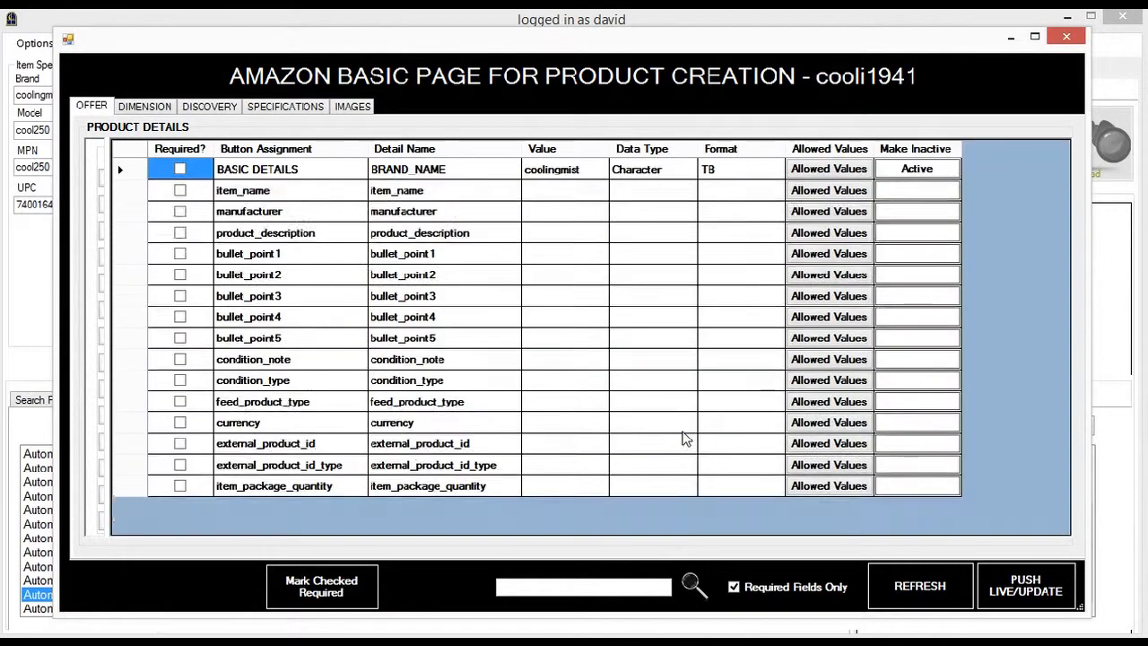
Set BULLET_POINT4 to "EPDM seals for full compatibility".
right_click(587, 349)
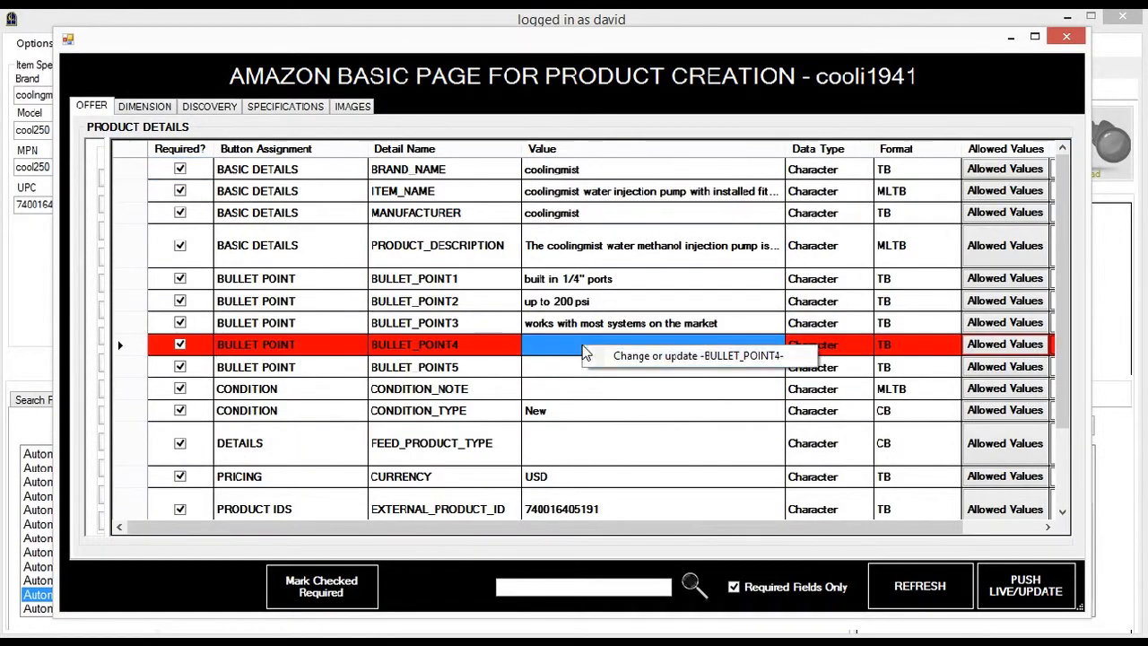
left_click(602, 357)
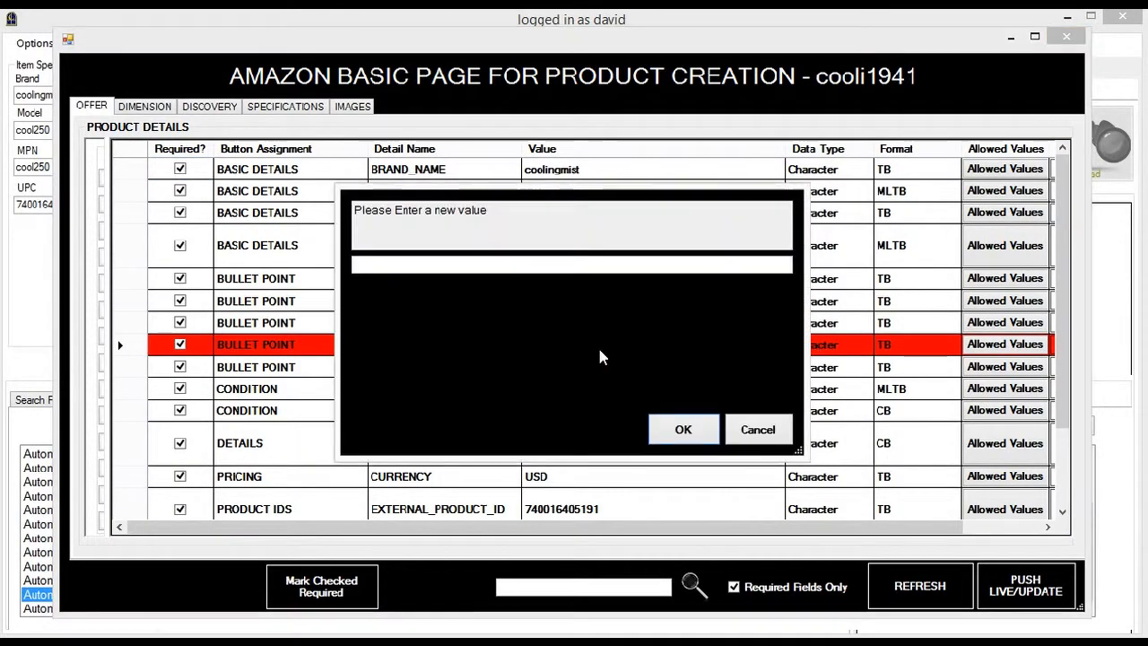
left_click(592, 265)
type("rob")
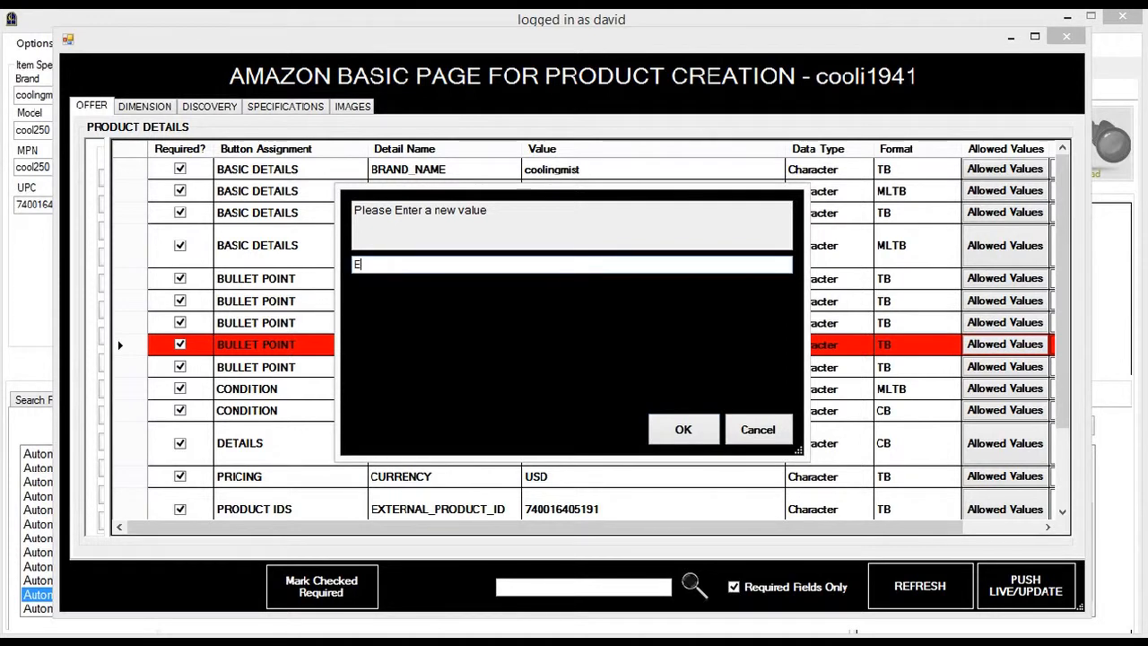
type("ls fo")
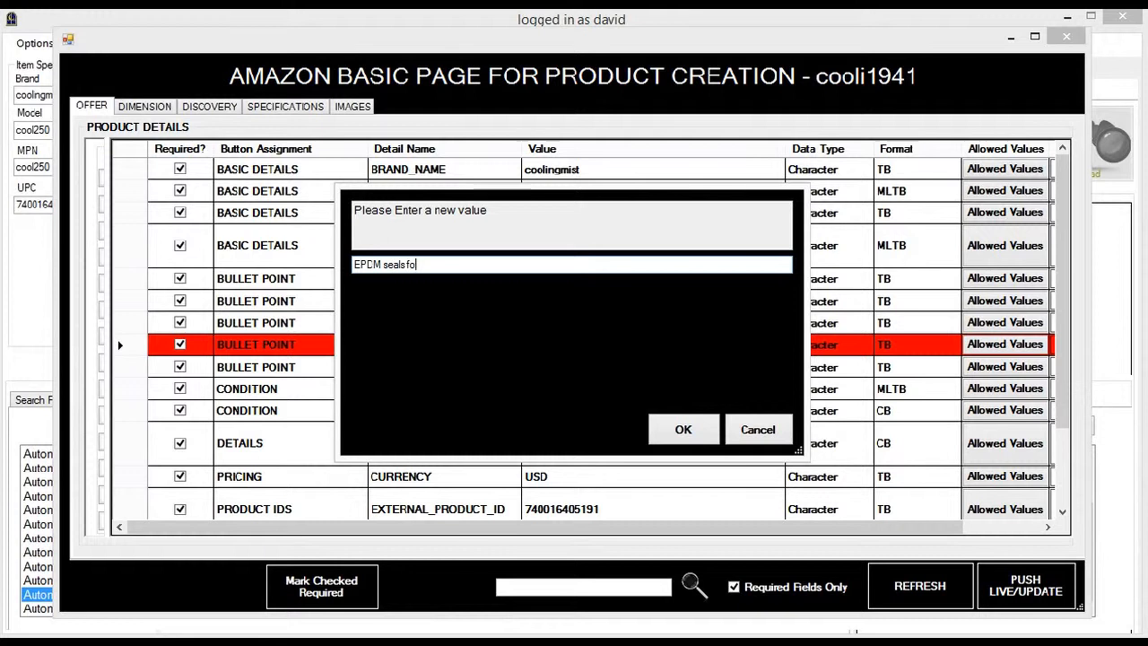
type("r full compatibility")
left_click(683, 429)
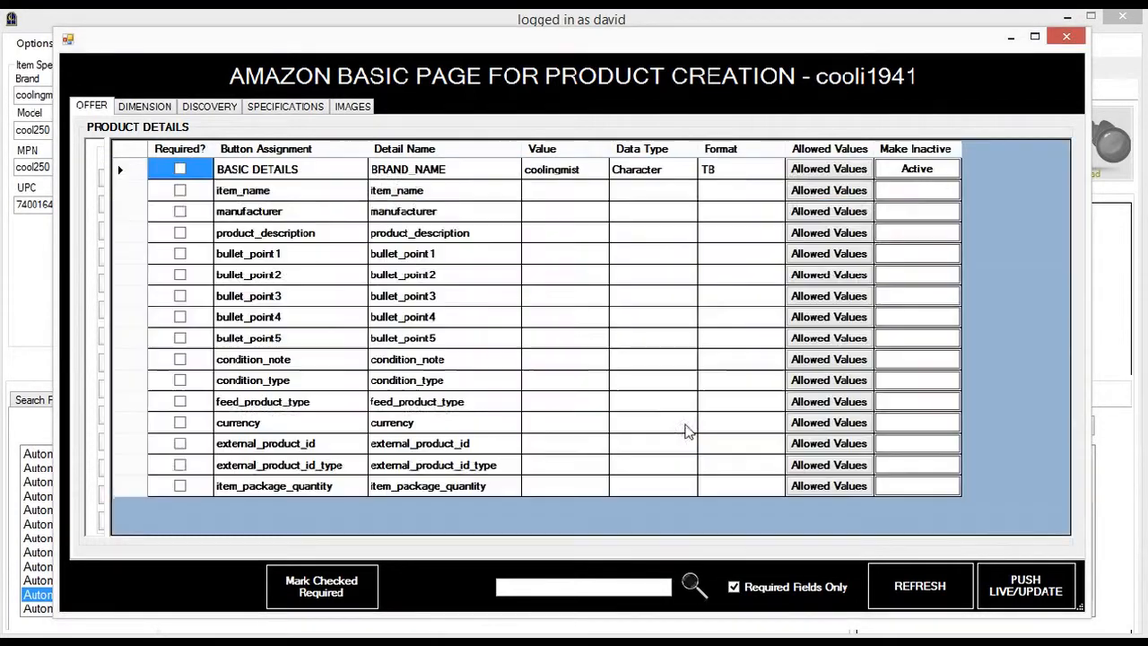
Set BULLET_POINT5 to "5 lbs weight".
left_click(587, 367)
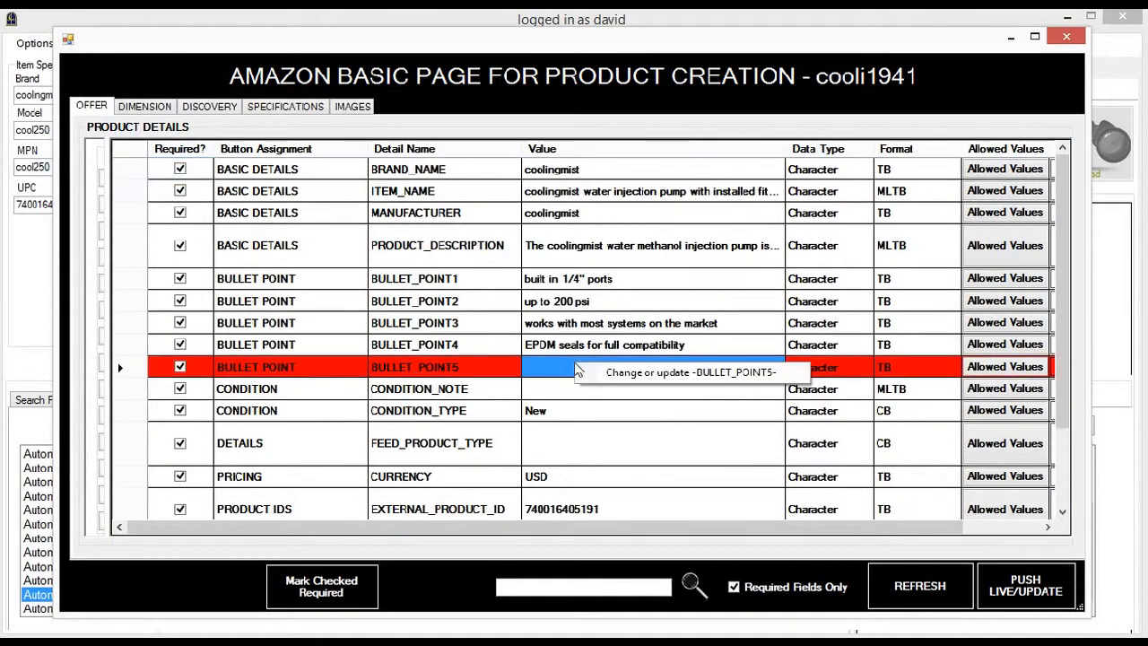
left_click(590, 375)
left_click(613, 265)
type("5")
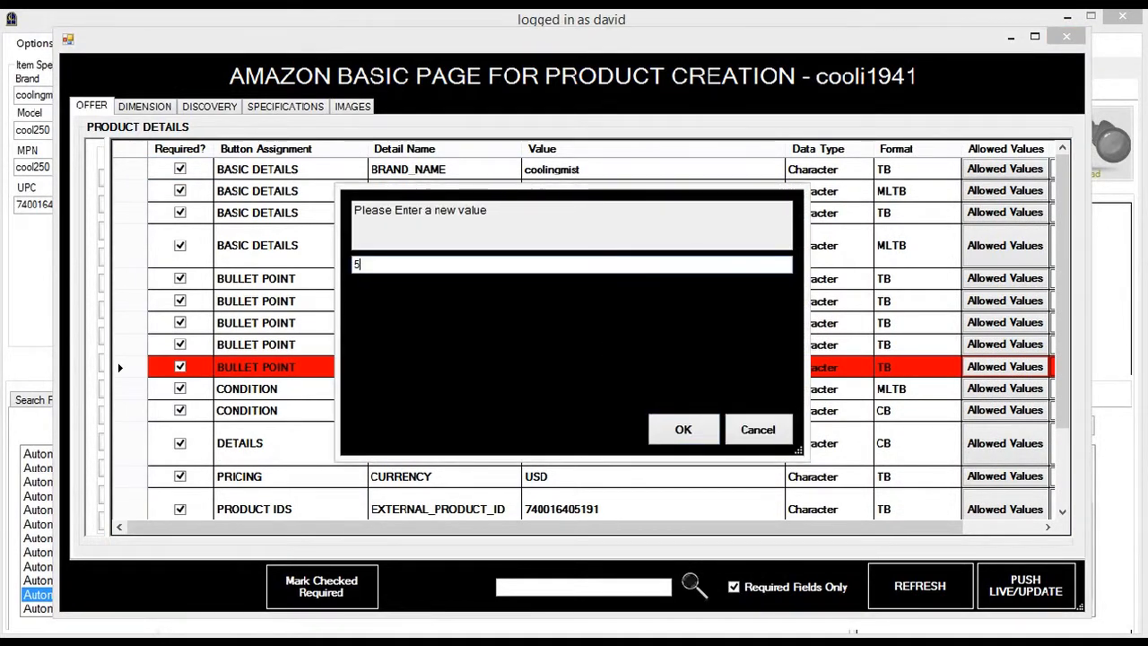
type(" lbs weight")
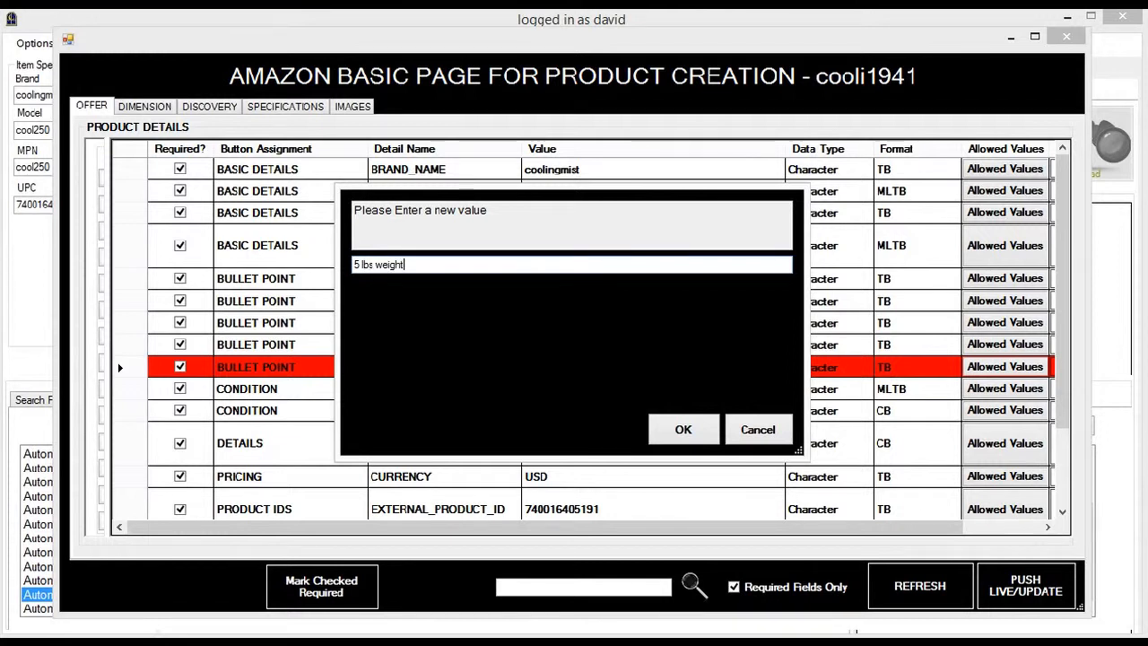
left_click(686, 431)
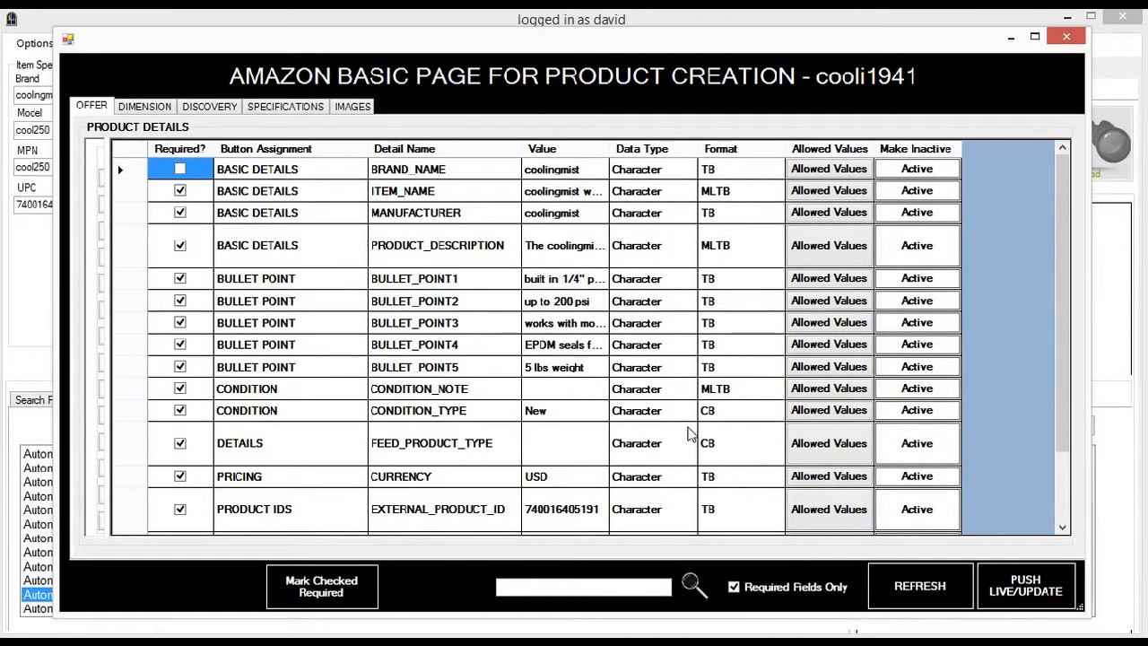
Set FEED_PRODUCT_TYPE to PowersportsPart.
left_click(583, 443)
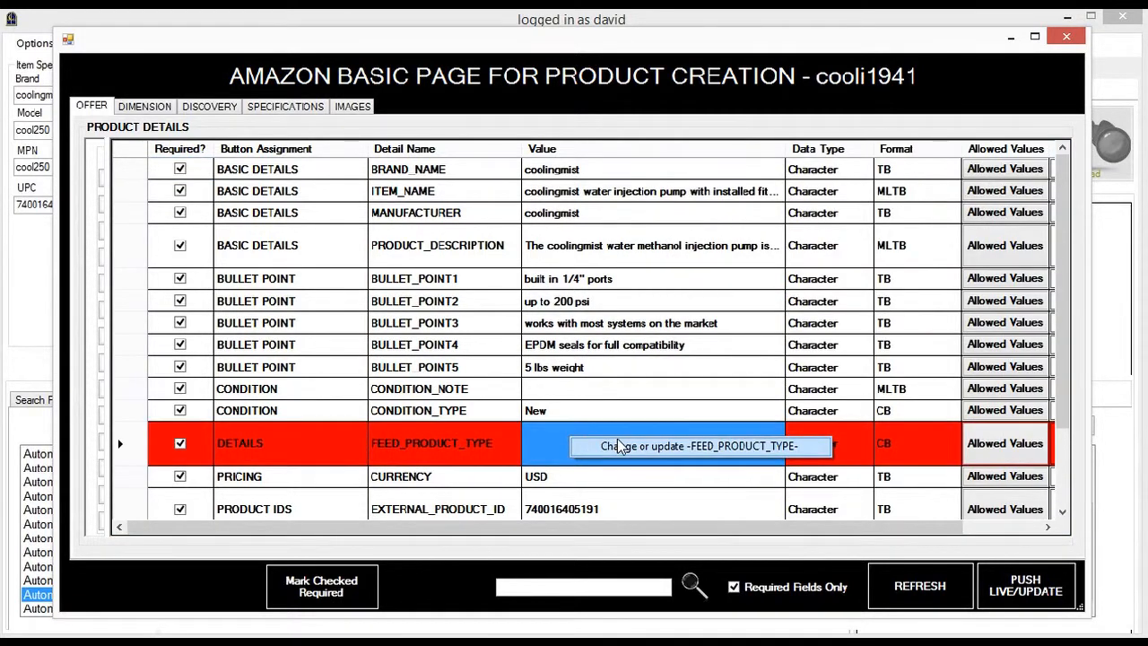
double_click(697, 453)
left_click(624, 276)
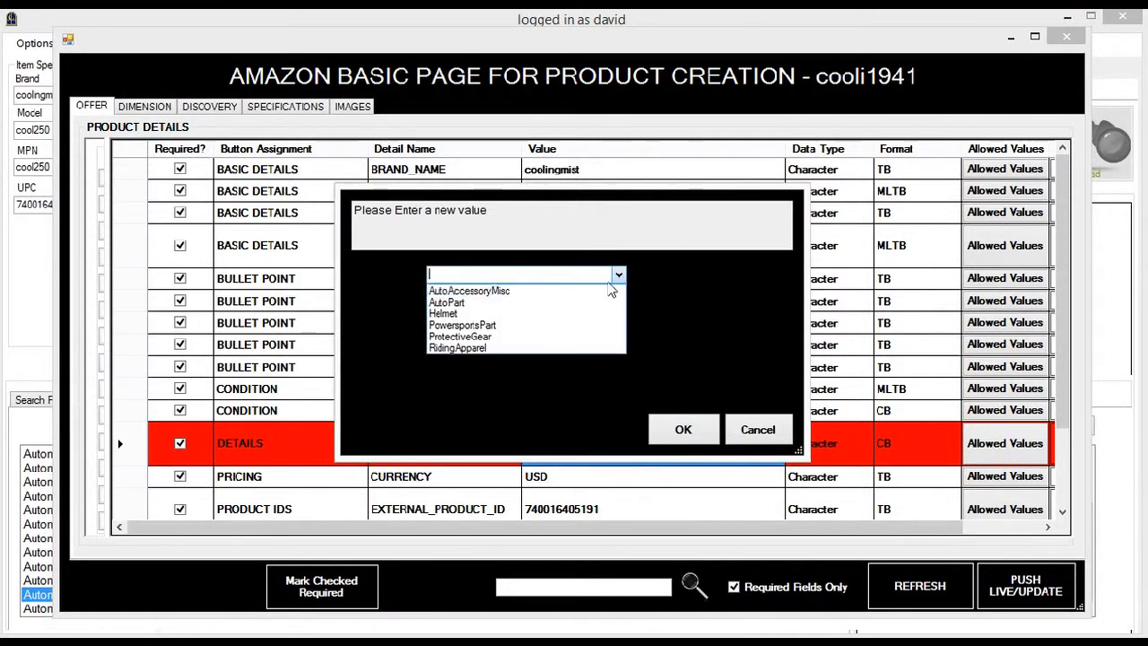
left_click(567, 327)
left_click(679, 430)
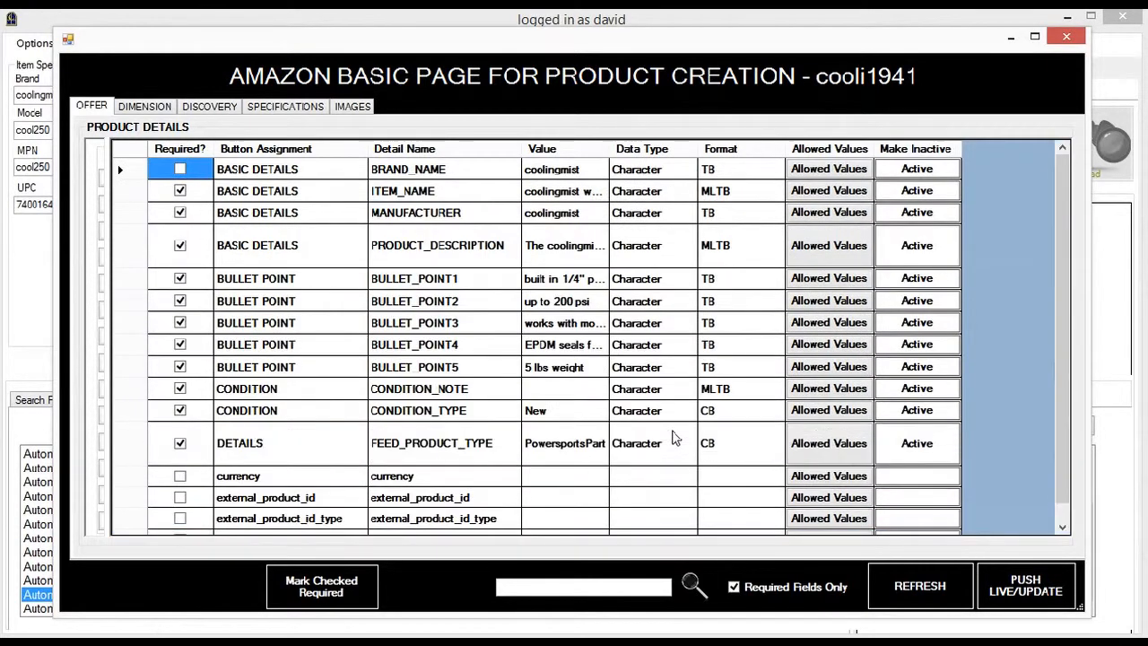
Set ITEM_PACKAGE_QUANTITY to 1.
scroll(617, 443, "down", 3)
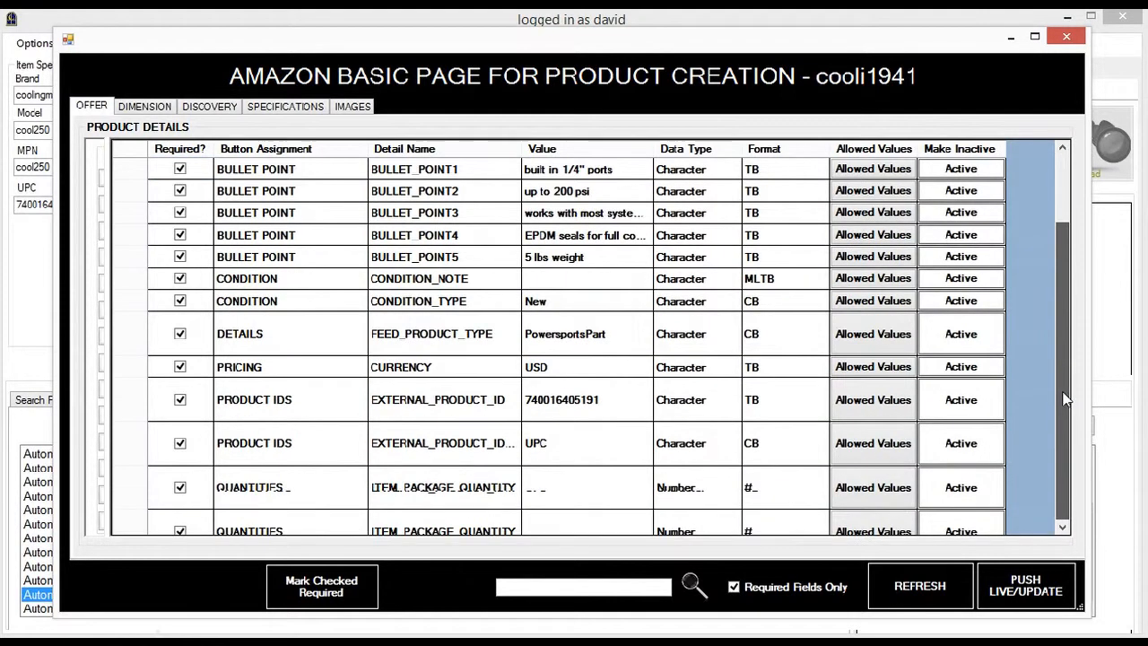
right_click(579, 480)
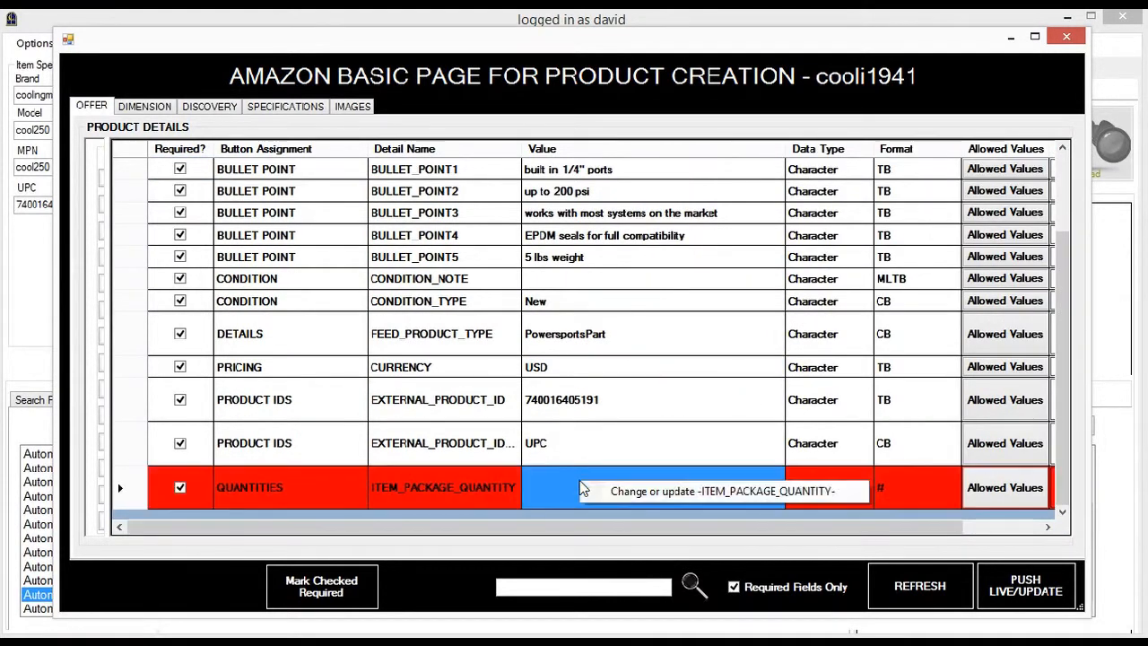
left_click(628, 491)
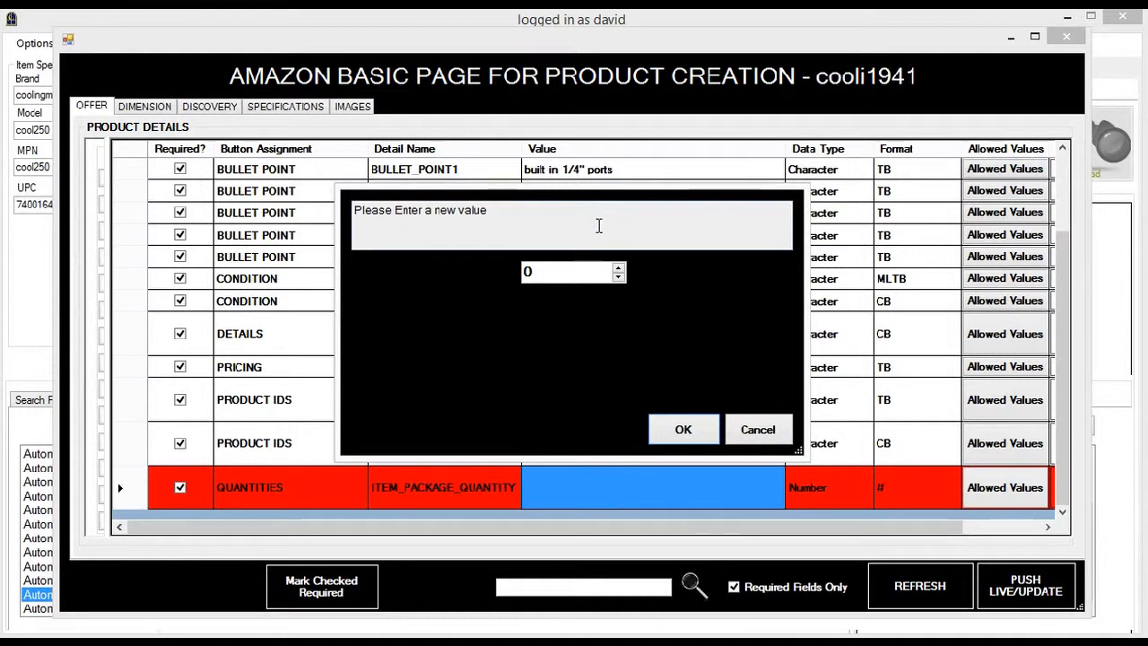
left_click(616, 272)
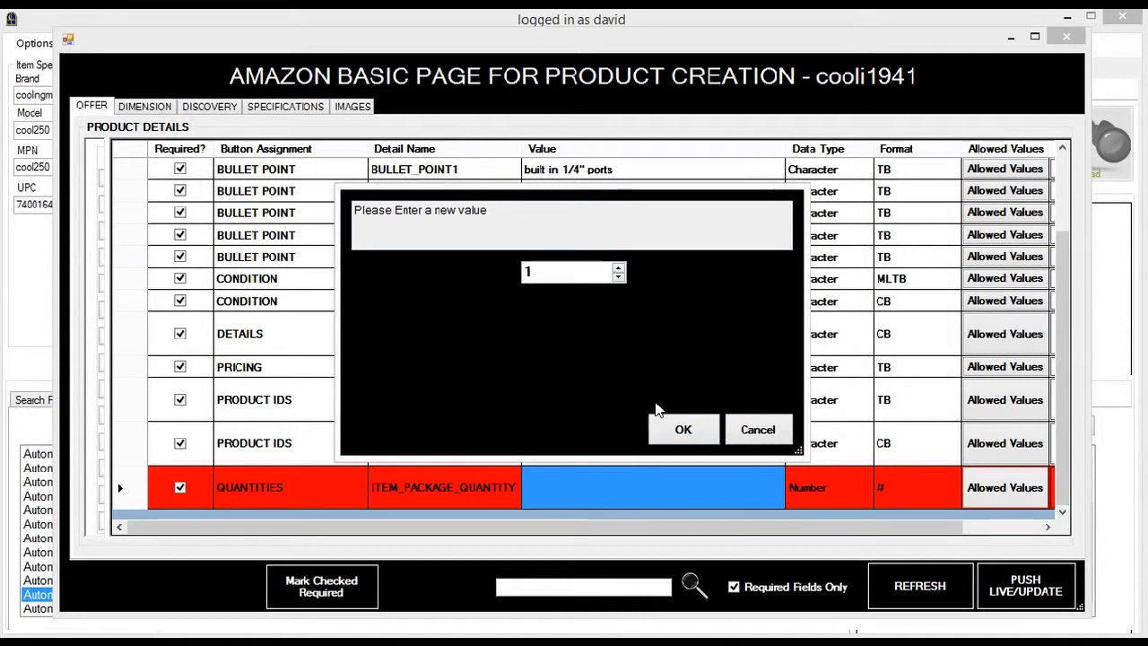
left_click(682, 429)
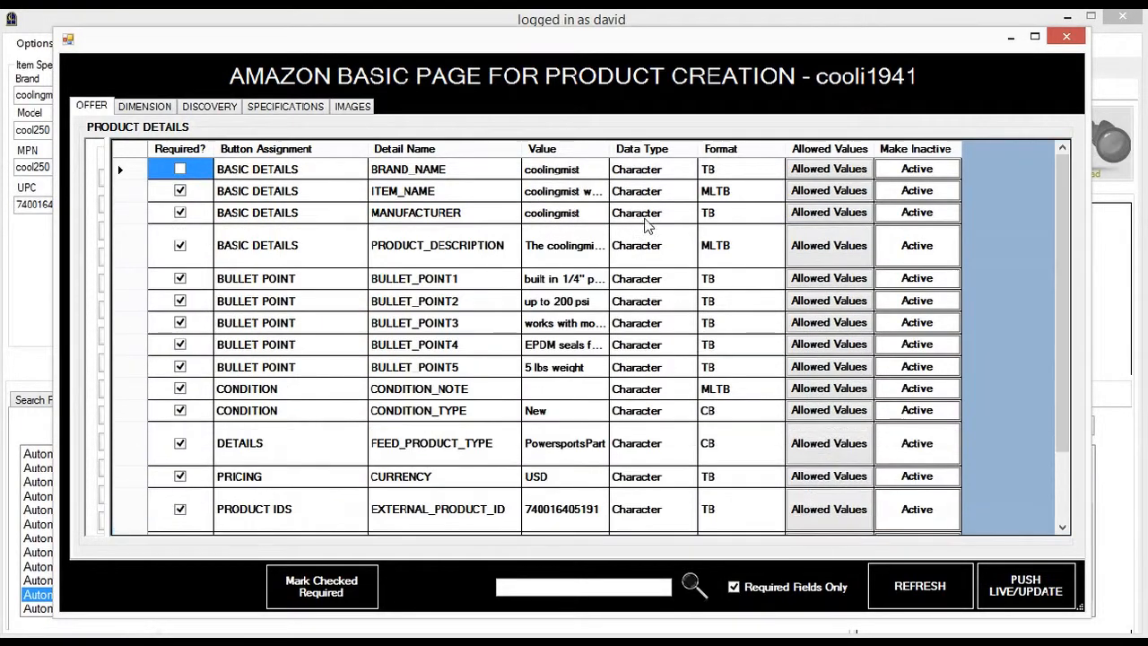
scroll(1066, 233, "down", 2)
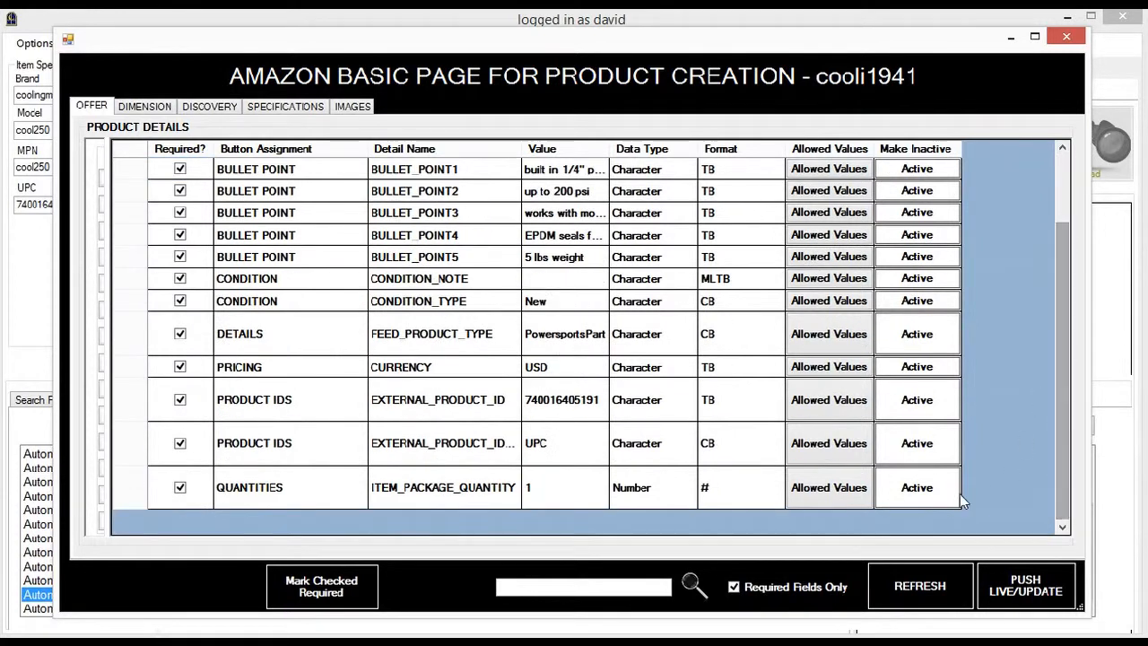
List all product fields, including the optional ones, and look through them down to the special_features and generic_keywords rows.
left_click(734, 589)
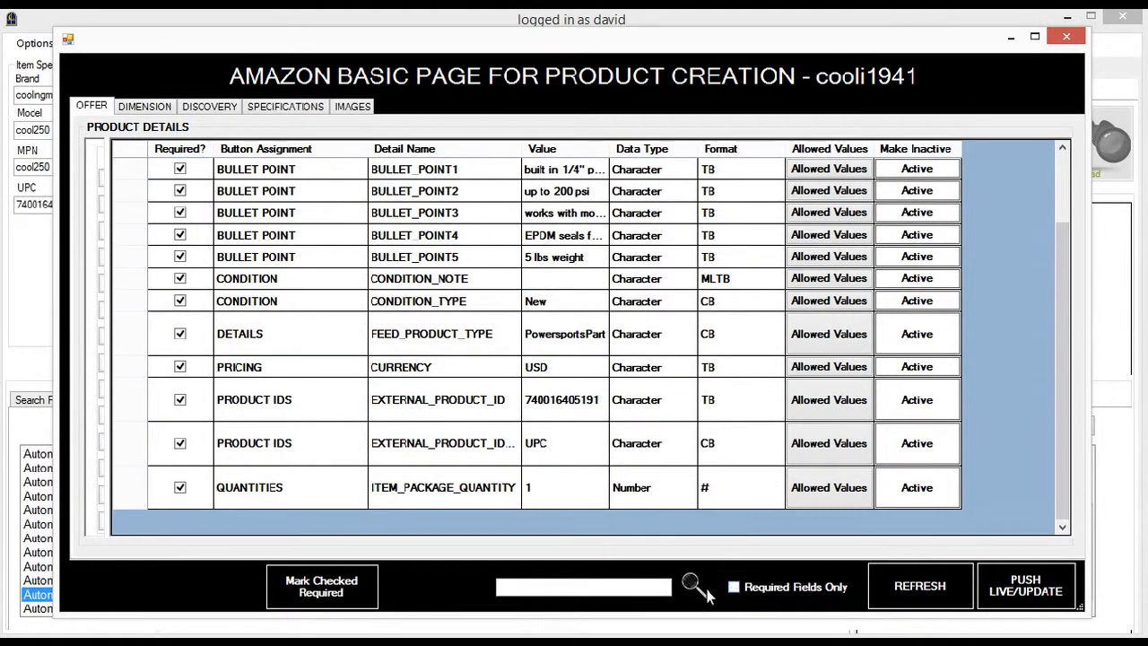
left_click(692, 585)
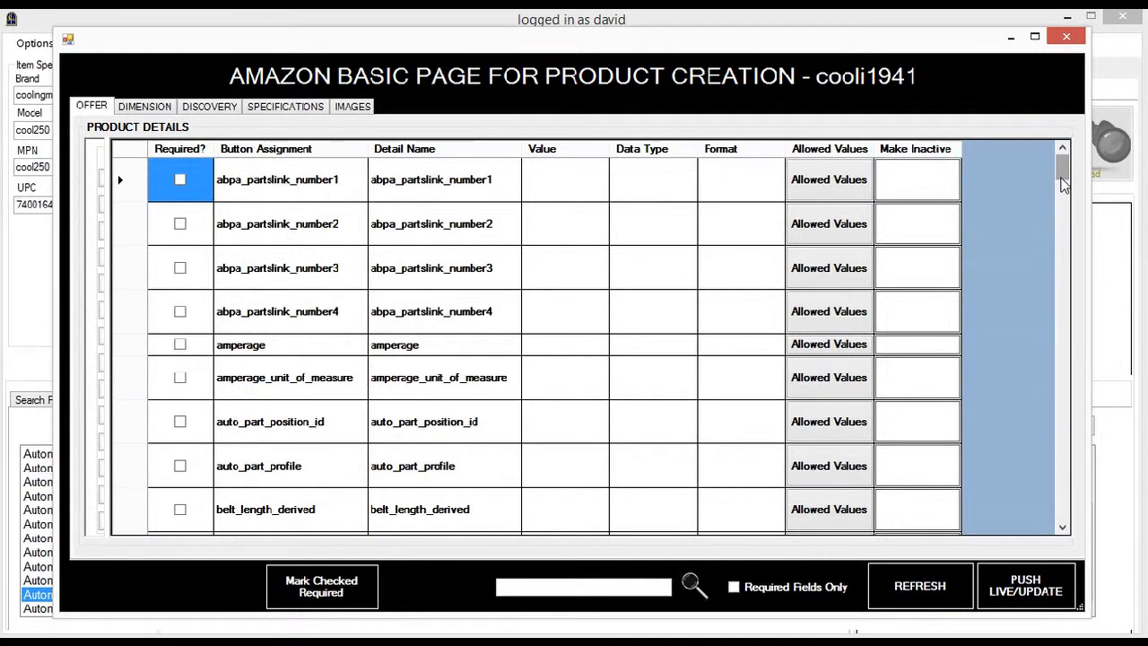
left_click_drag(1061, 170, 1061, 312)
left_click_drag(1059, 334, 1060, 408)
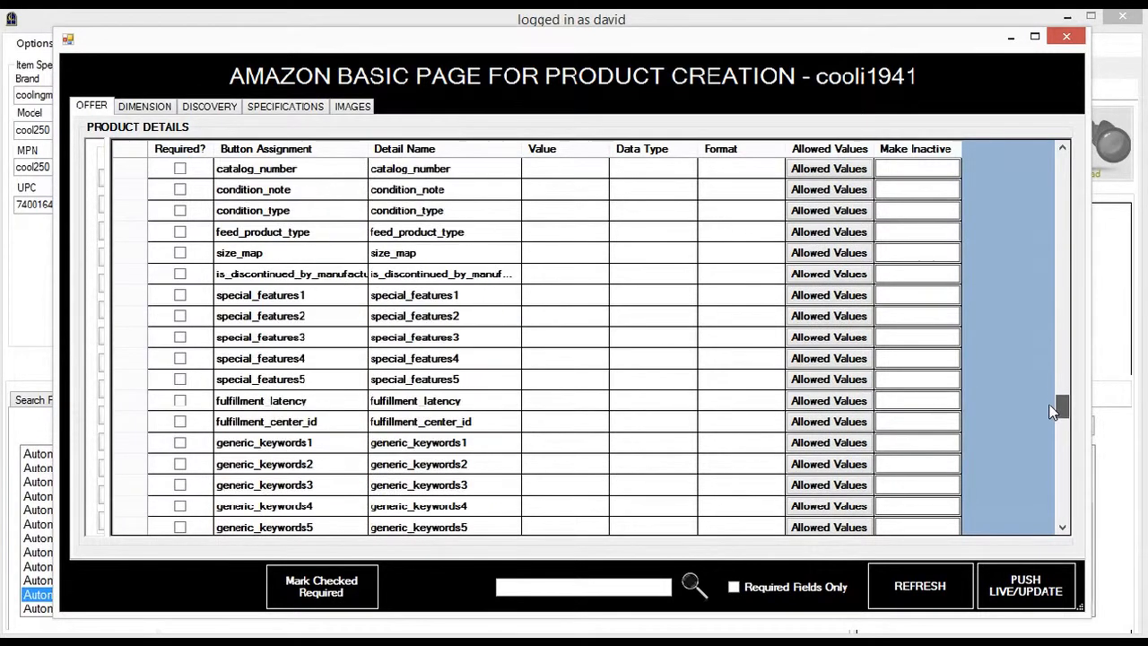
Try marking special_features2 as required, clear that mark again and restrict the list to required fields only.
left_click(181, 319)
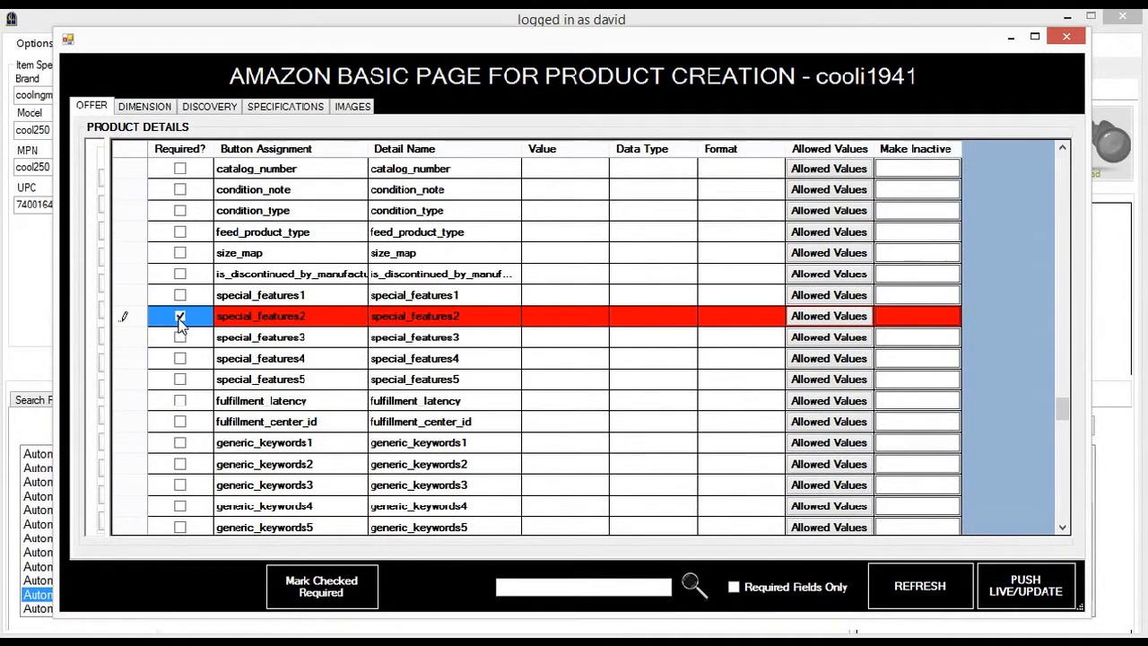
left_click(180, 318)
left_click(734, 587)
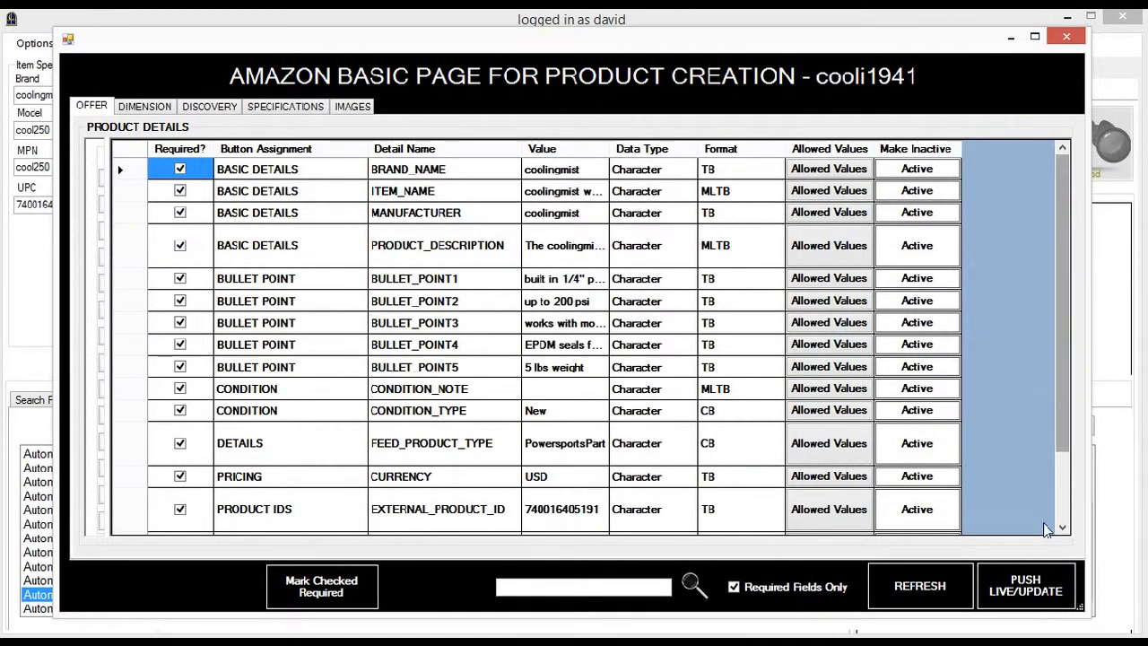
Try to push the product live, and fill in the missing CONDITION_NOTE with "Item is new.".
left_click(1019, 587)
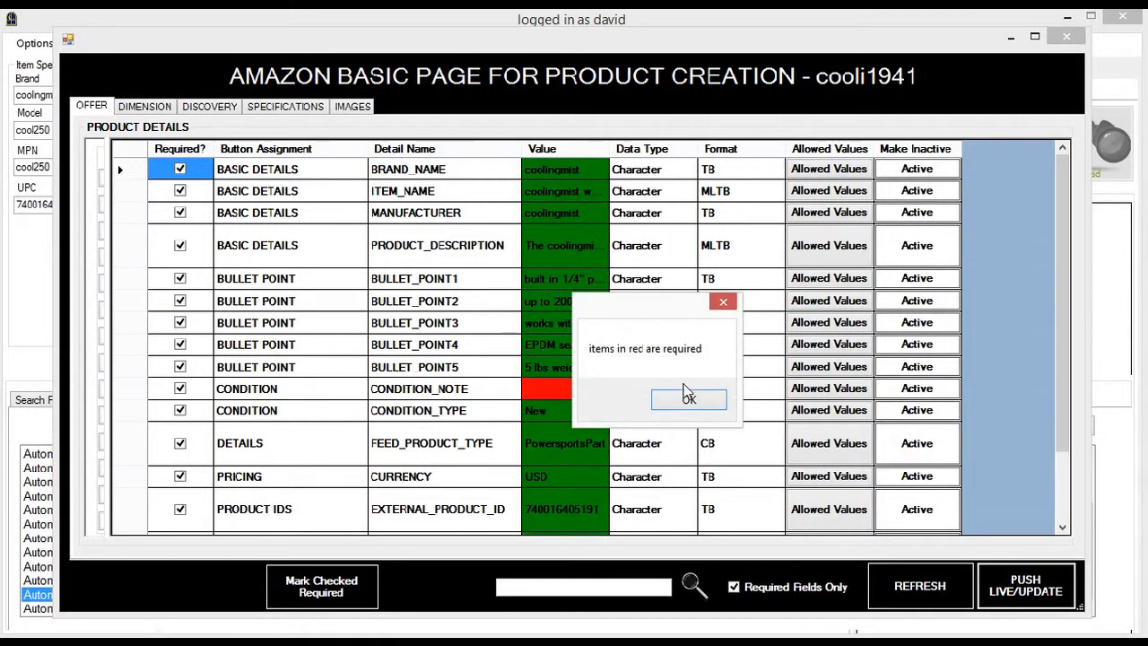
left_click(686, 396)
left_click(588, 398)
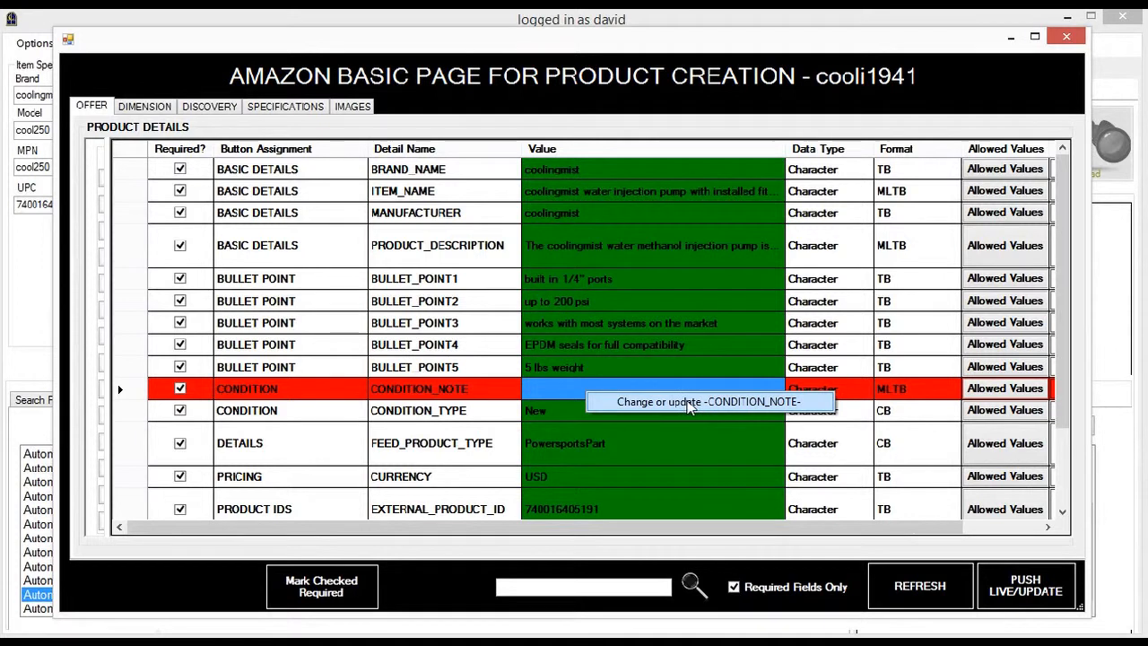
left_click(619, 402)
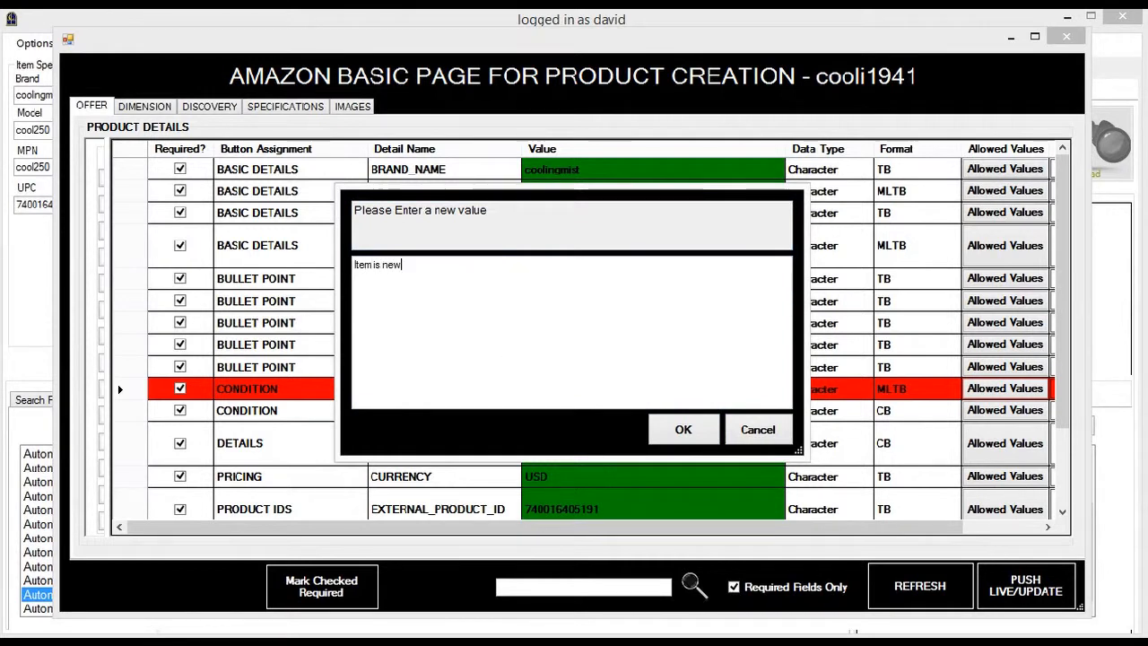
type("Item is new")
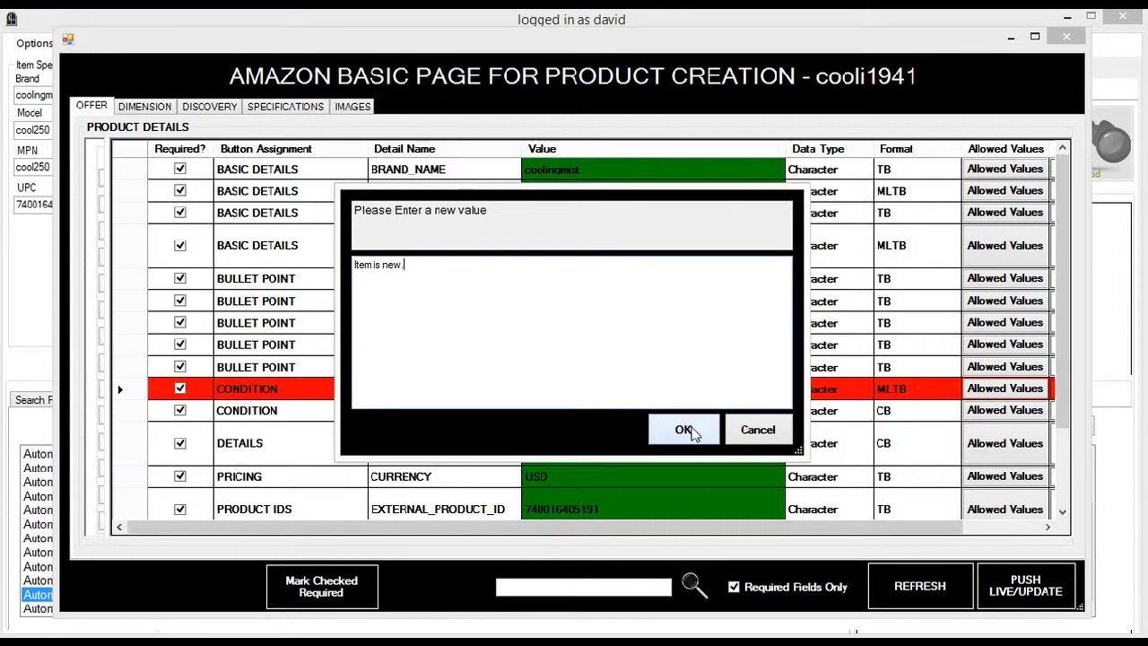
left_click(686, 431)
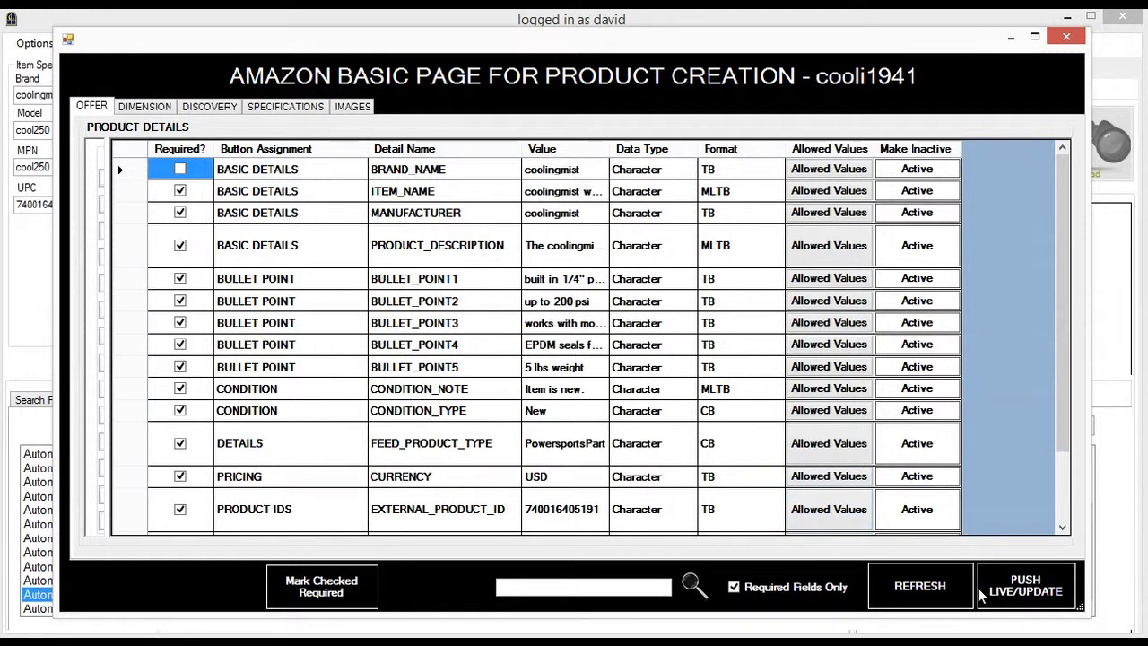
Mark the completed product to be pushed live and close the product creation window.
left_click(1003, 591)
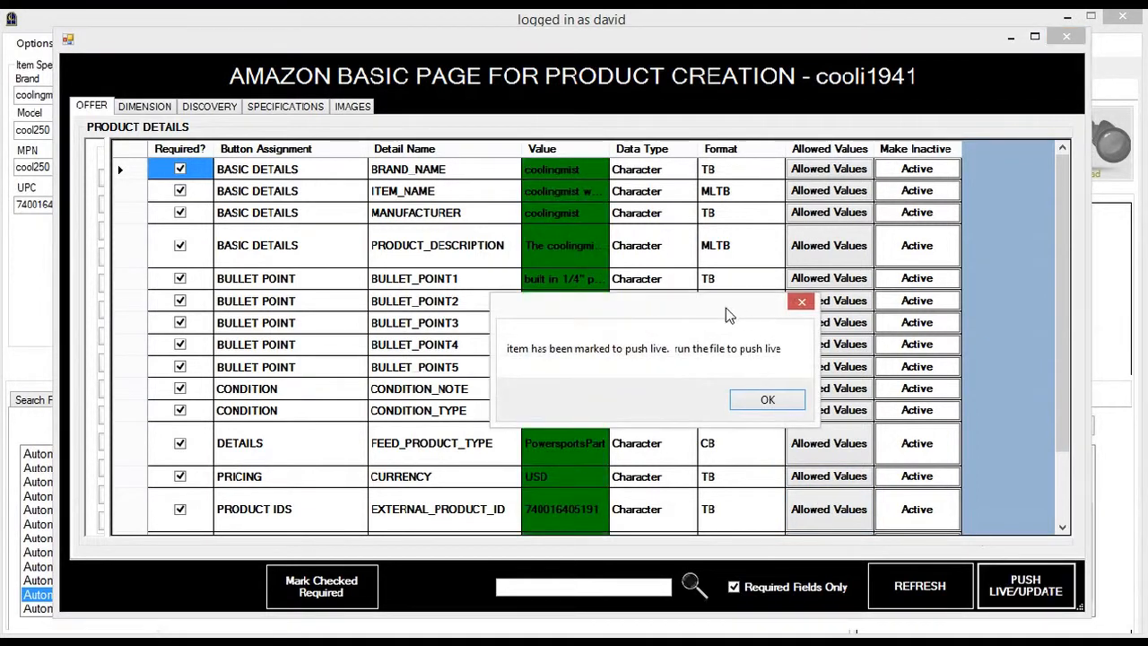
left_click(768, 399)
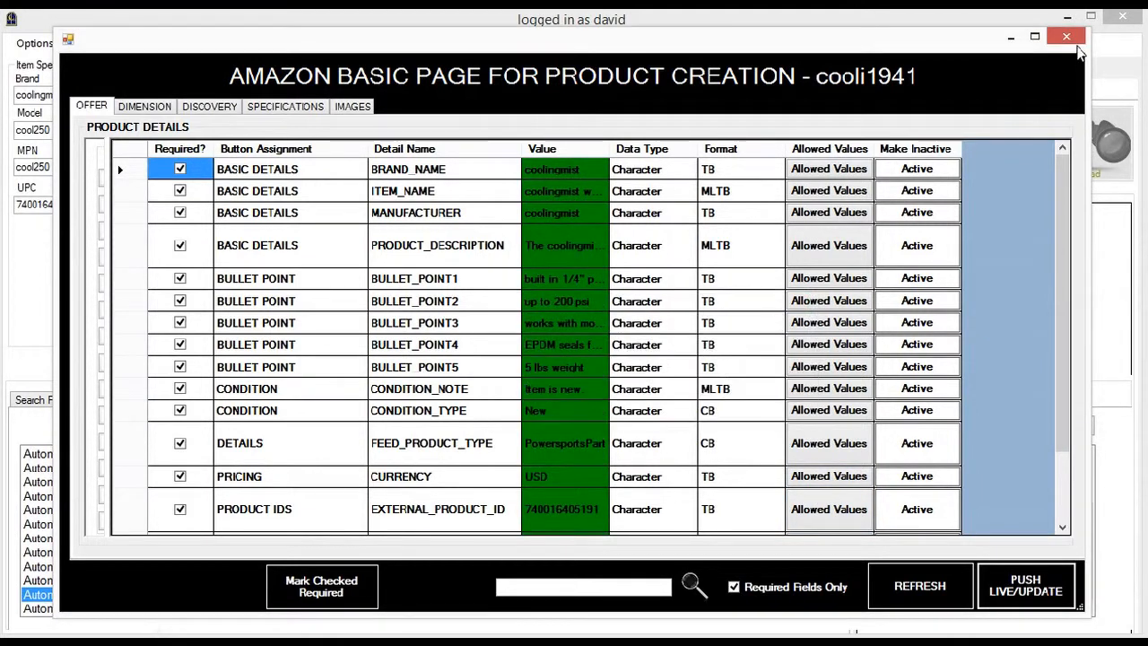
left_click(1072, 40)
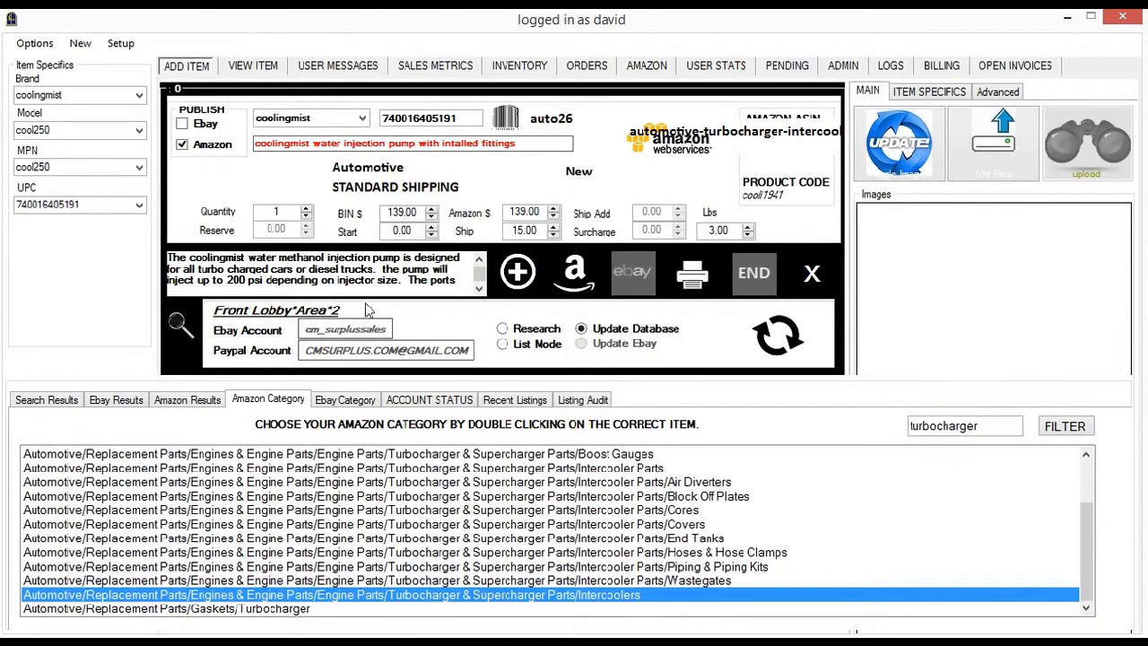
Refresh the list of Amazon product creation files and run the AutoAccessory file.
left_click(68, 401)
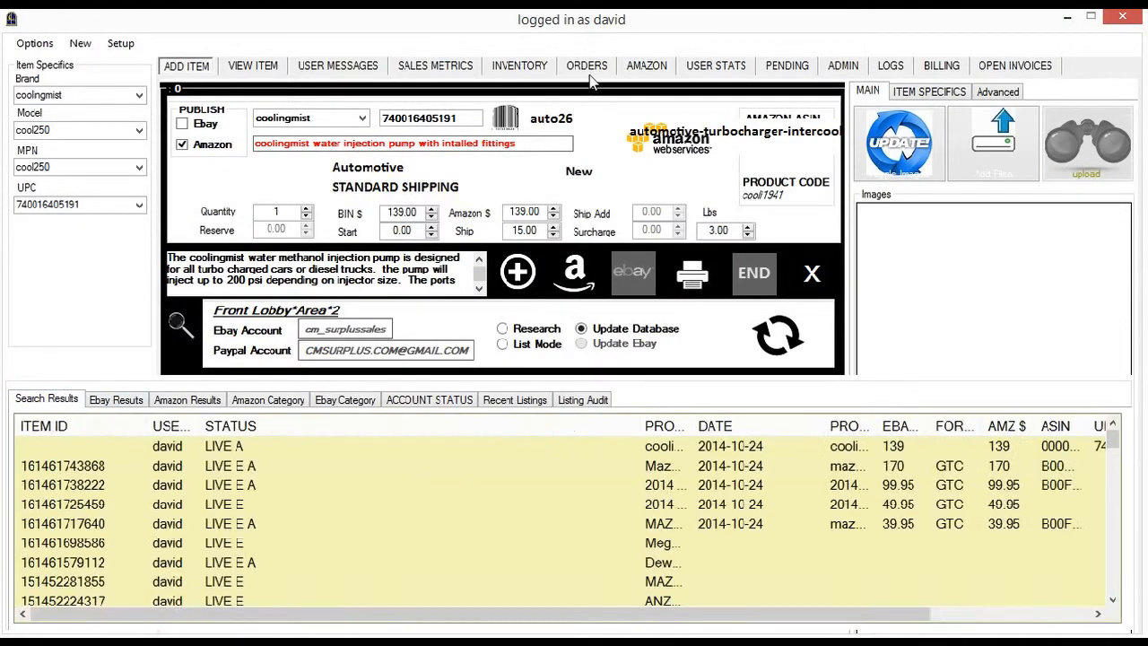
left_click(652, 72)
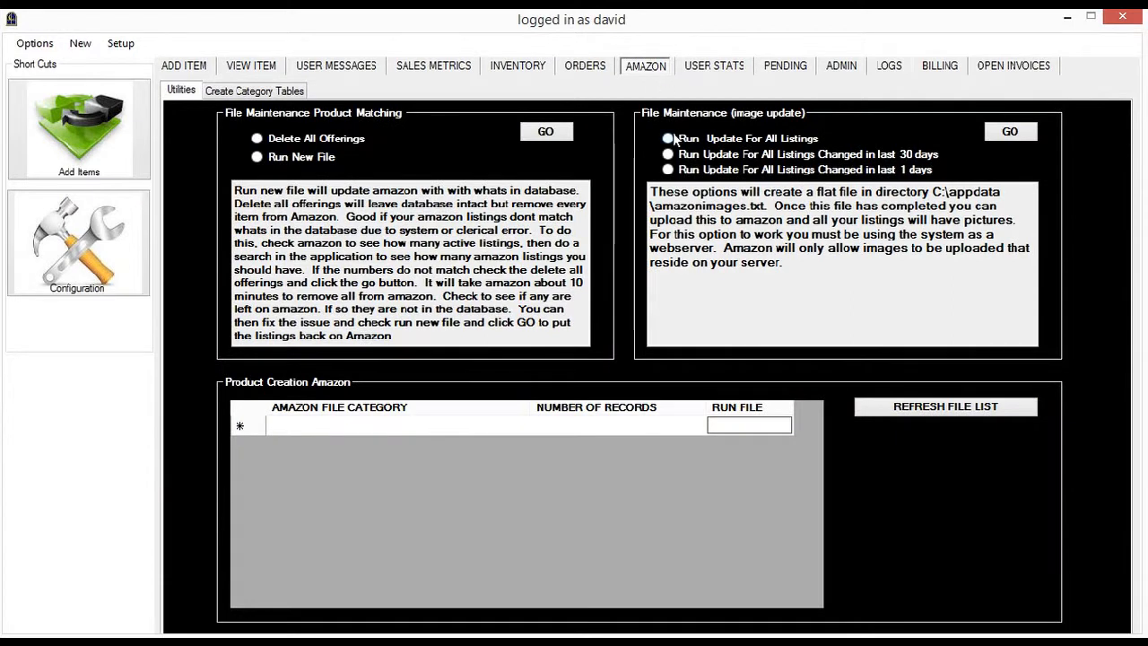
left_click(941, 407)
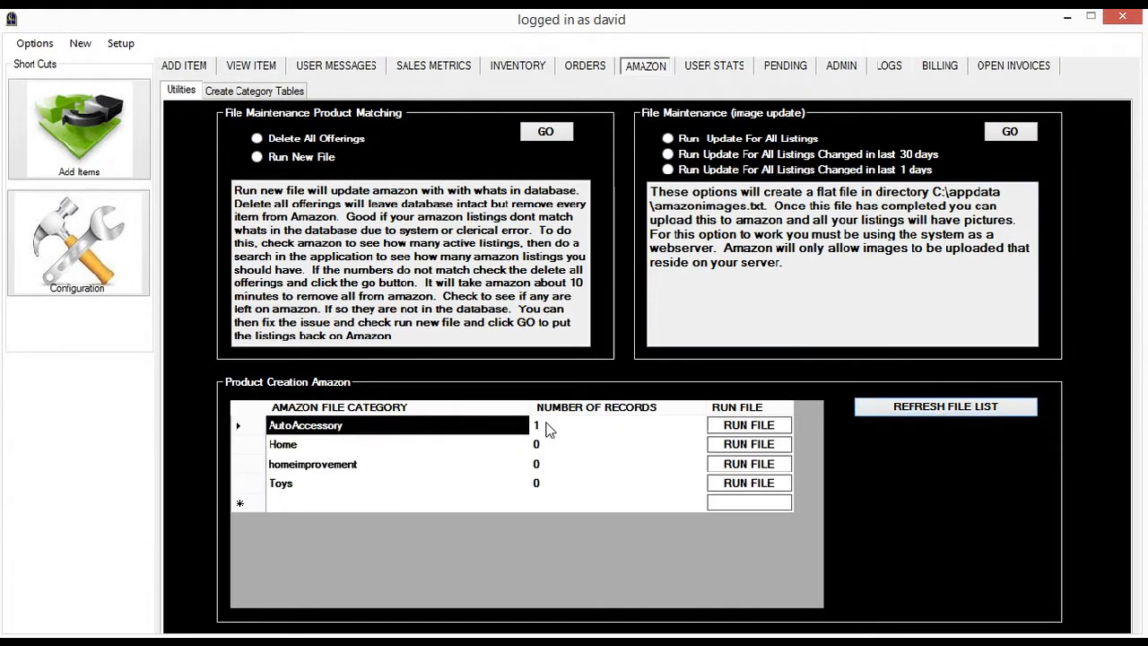
left_click(757, 428)
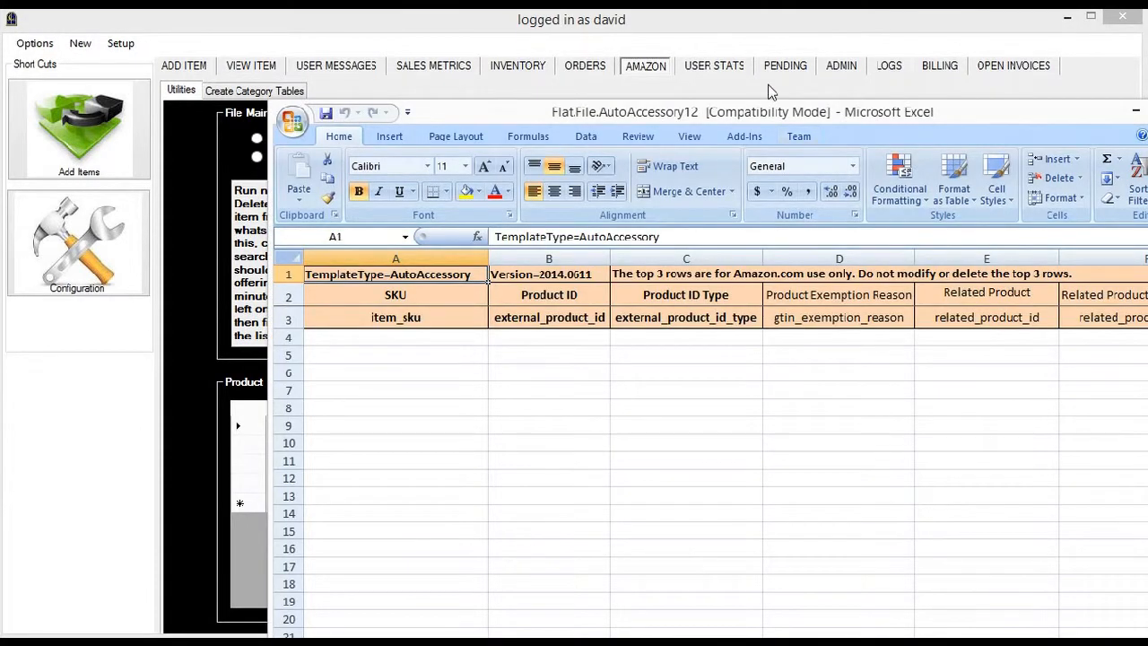
Reposition the AutoAccessory workbook window and examine the generated item's full product ID, product ID type and related-product fields in row 4.
left_click_drag(753, 109, 647, 105)
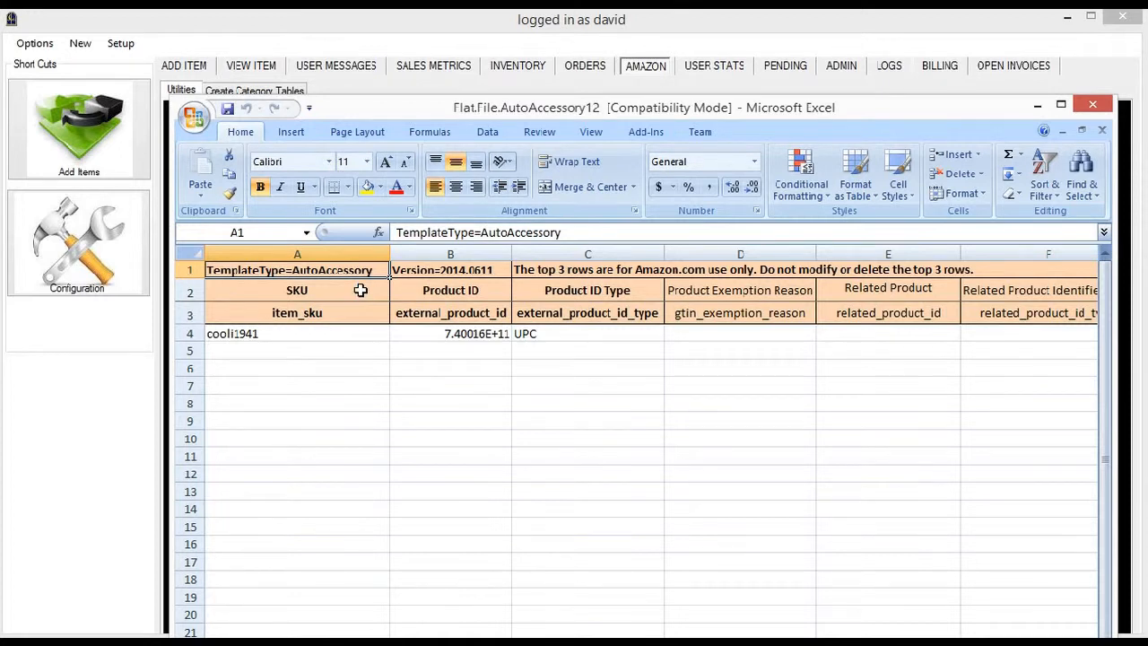
left_click(443, 335)
double_click(438, 334)
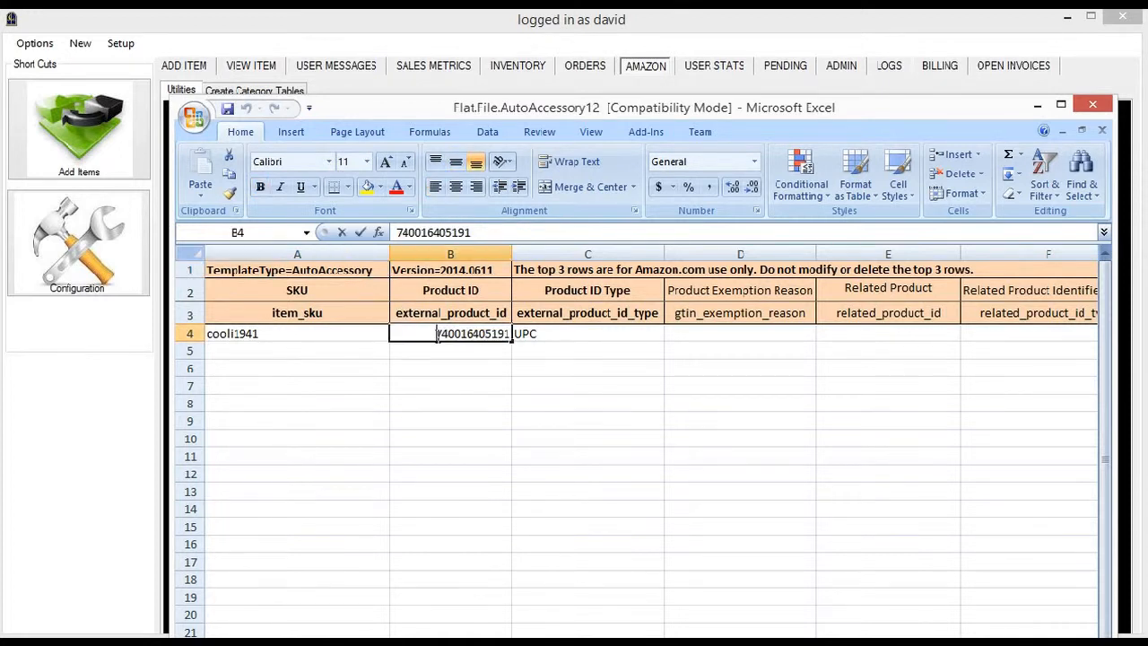
left_click(560, 340)
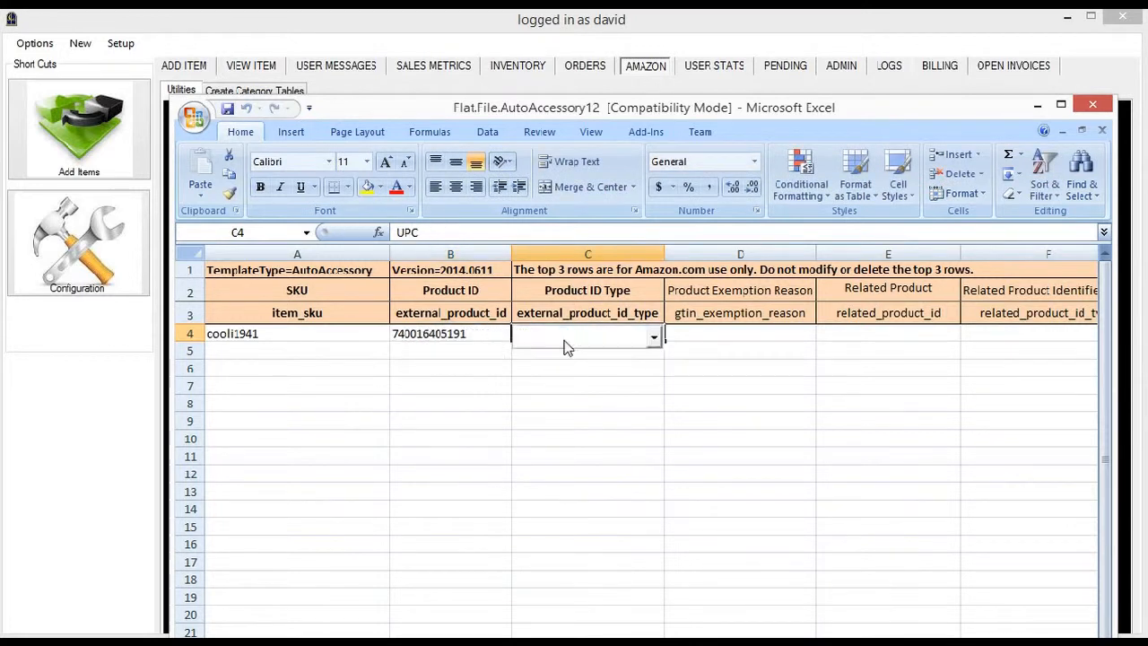
key("Tab")
key("Tab")
key("Tab")
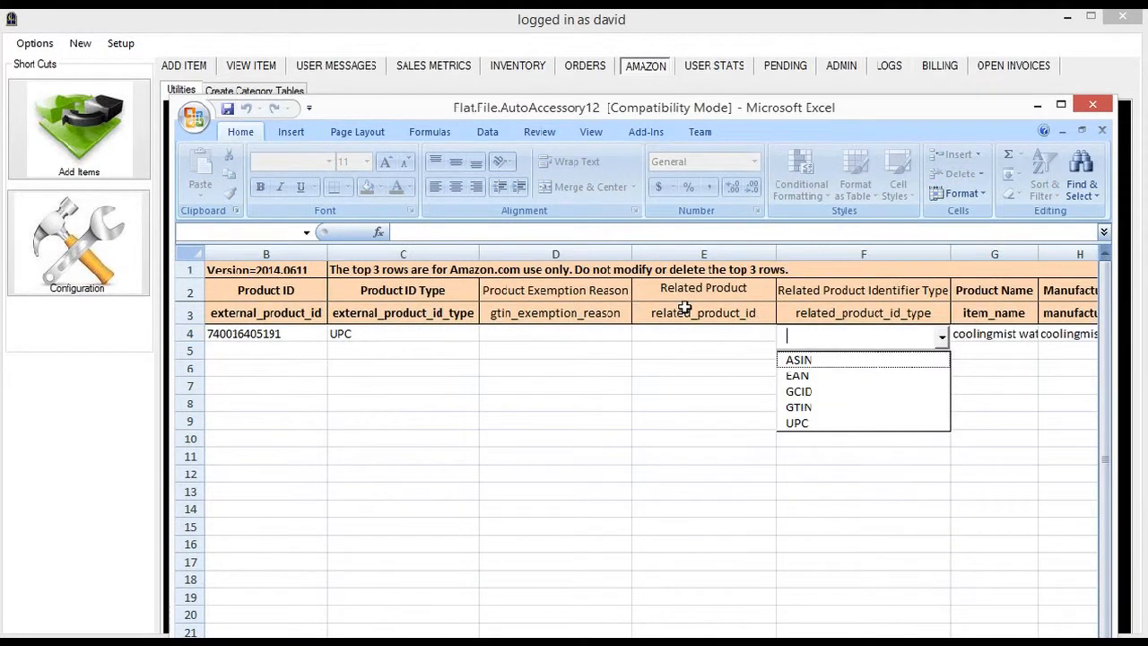
Examine the generated item's remaining columns, from product name and description through shipping weight to the style keywords.
left_click(685, 308)
key("Tab")
key("Tab")
key("Tab")
key("Tab")
key("Tab")
key("Tab")
key("Tab")
key("Tab")
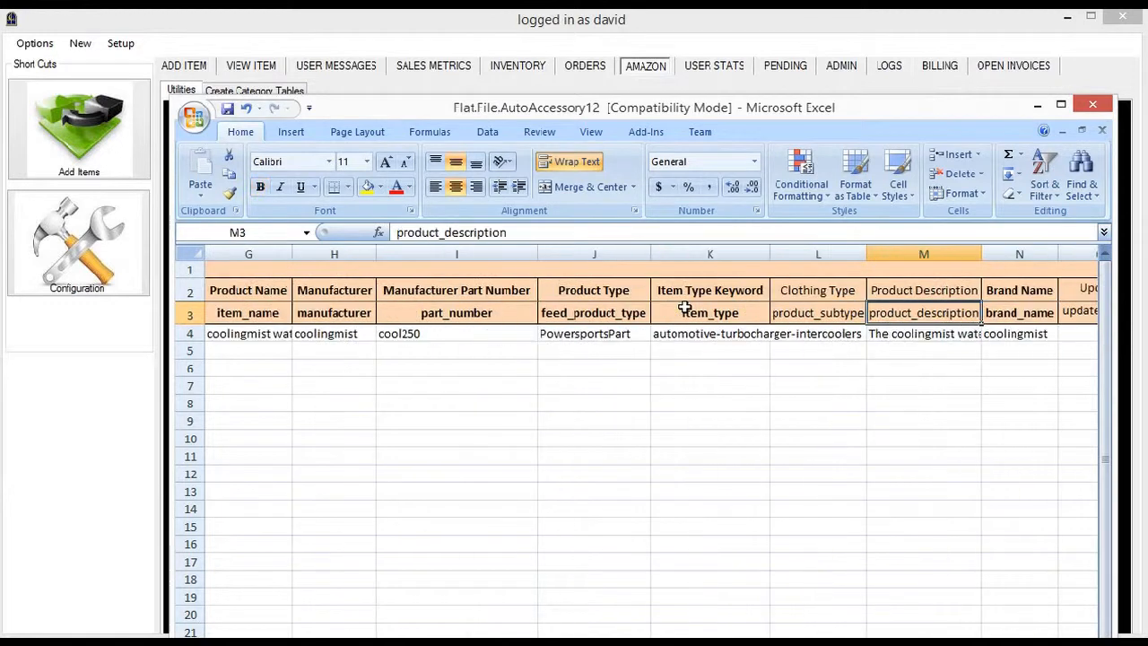
key("Tab")
key("Tab")
key("Tab")
key("Tab")
key("Tab")
key("Tab")
key("Tab")
key("Tab")
key("Tab")
key("Tab")
key("Tab")
key("Tab")
key("Tab")
key("Tab")
key("Tab")
key("Tab")
key("Tab")
key("Tab")
key("Tab")
key("Tab")
key("Tab")
key("Tab")
key("Tab")
key("Tab")
key("Tab")
key("Tab")
key("Tab")
key("Tab")
key("Tab")
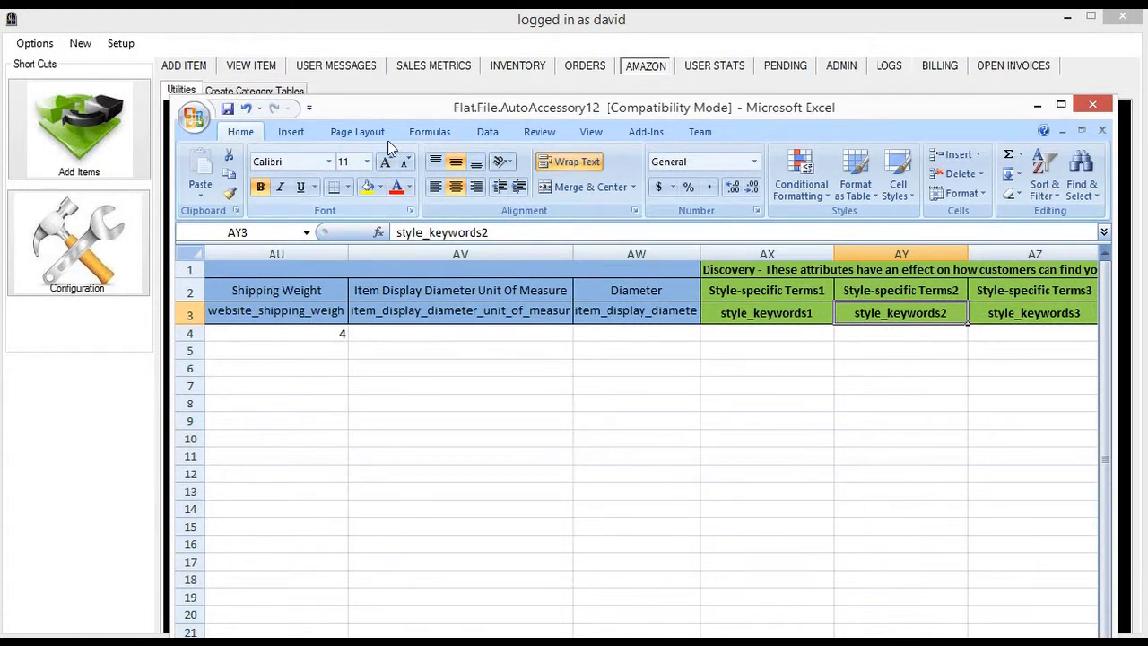
Bring up the Amazon add-in commands for validating and uploading the template.
left_click(642, 135)
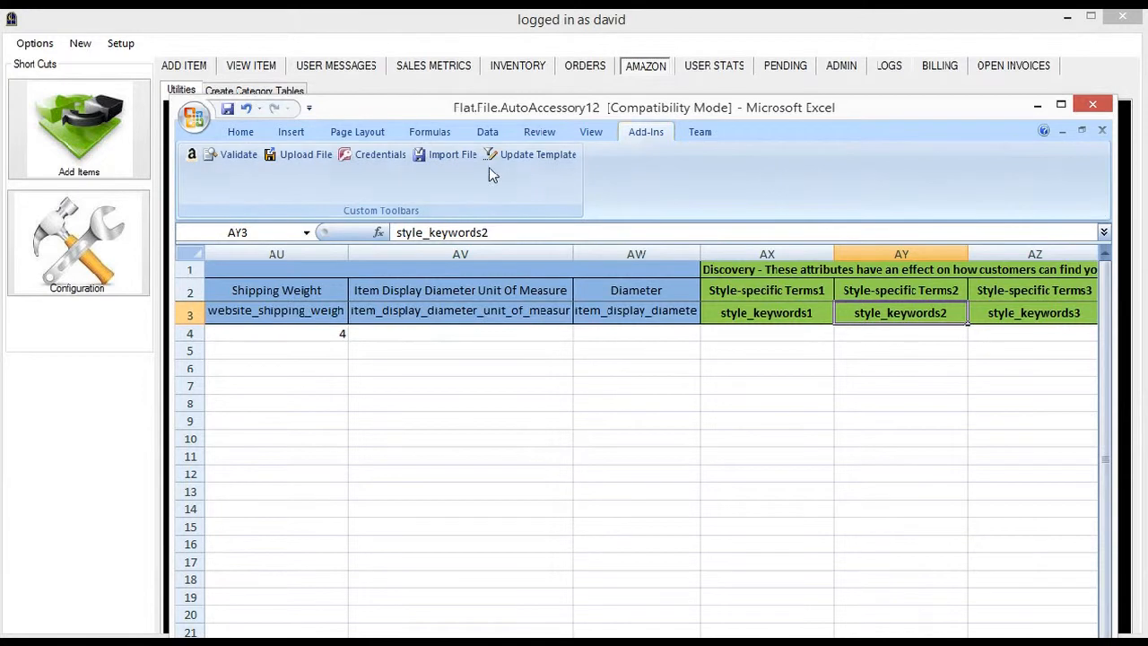